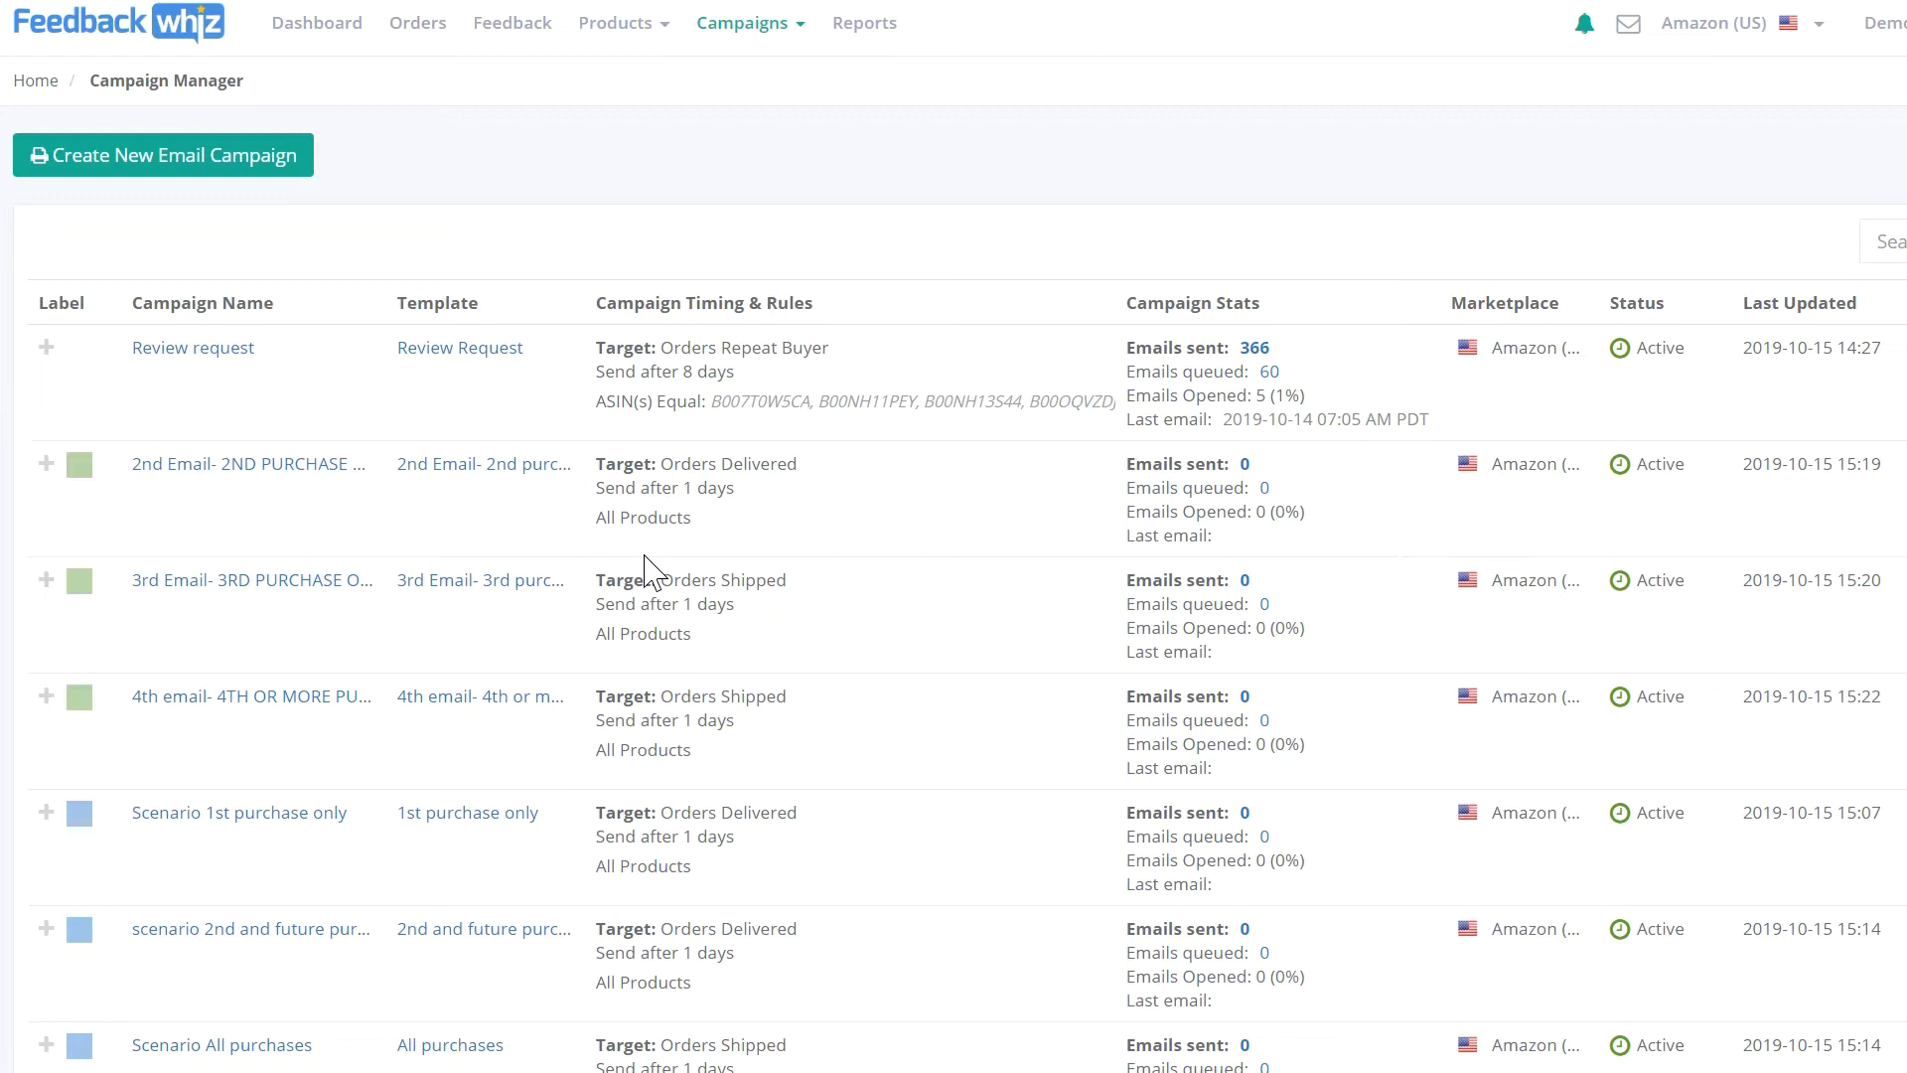
Open the Scenario All purchases campaign and expand Advanced Options to show Buyer's Purchase Count 1st–4th-or-more.
click(210, 1045)
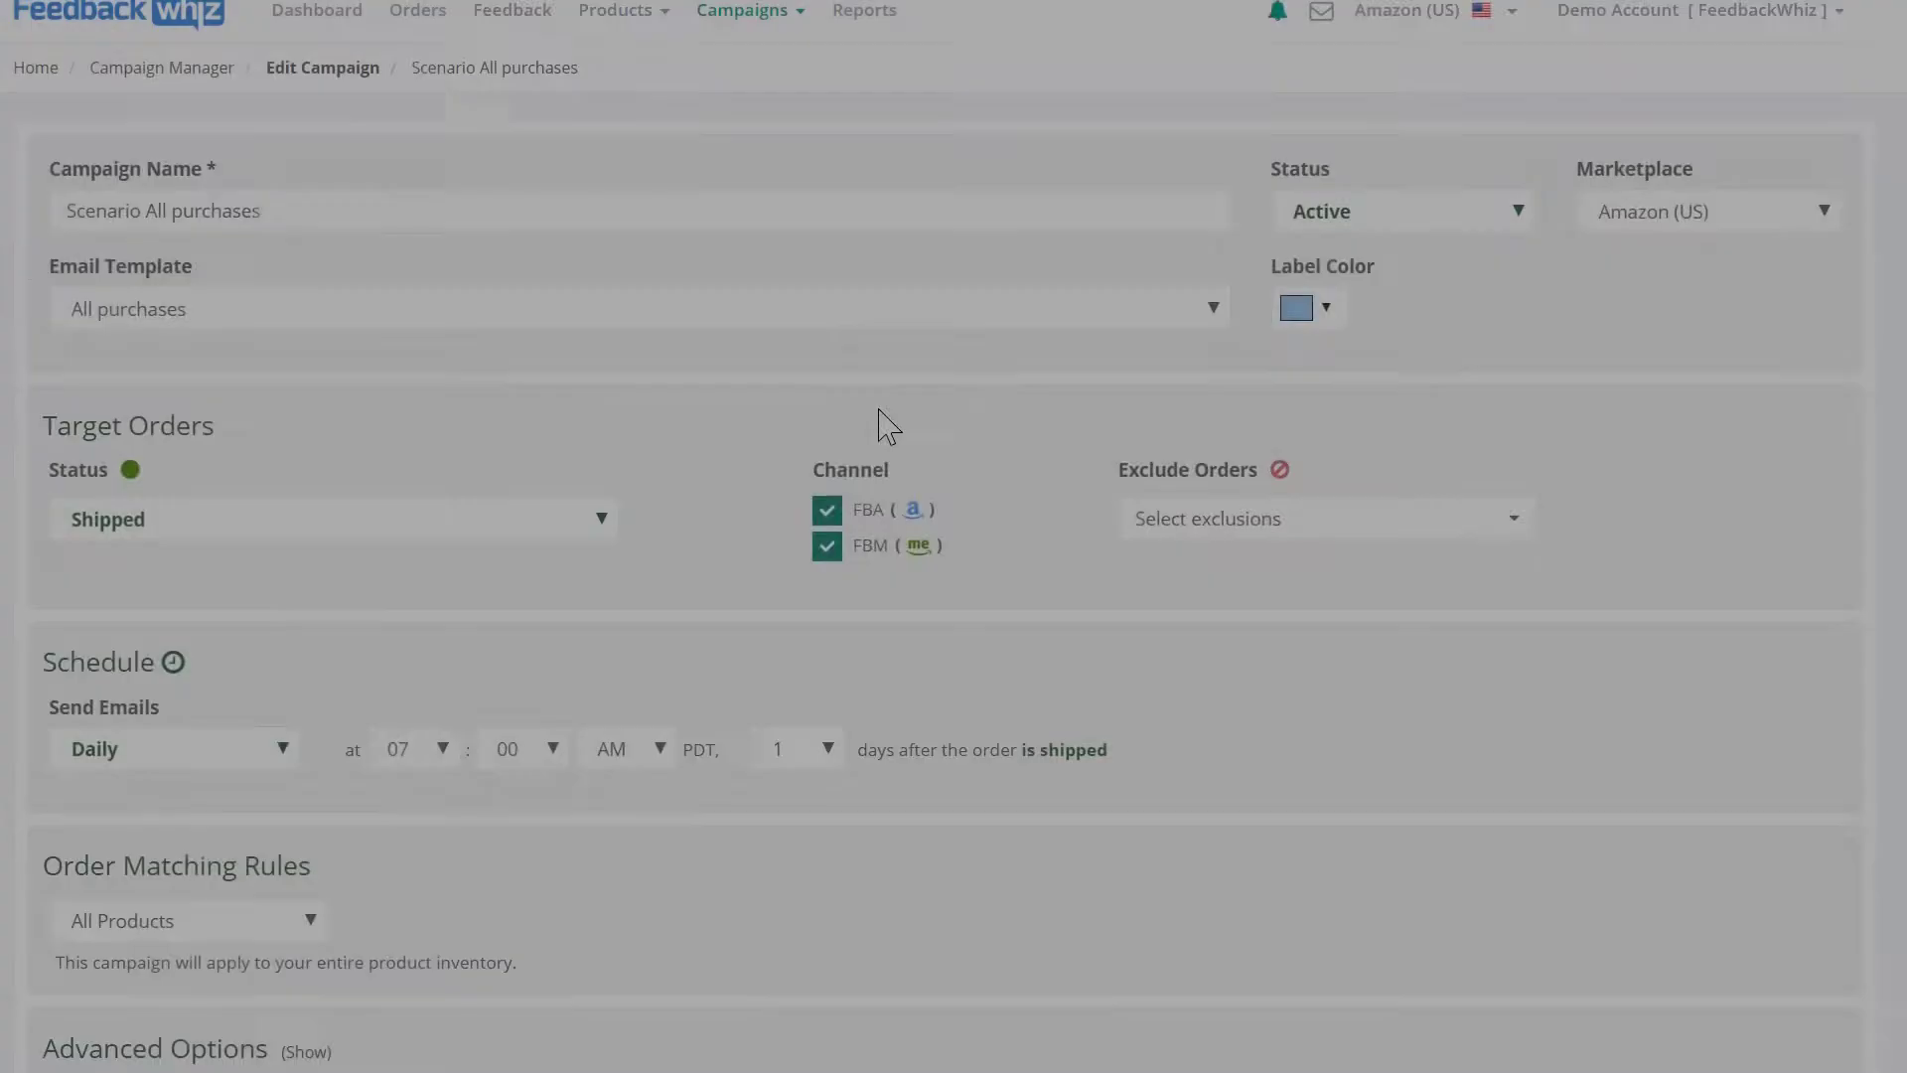
scroll(879, 421, down, 2)
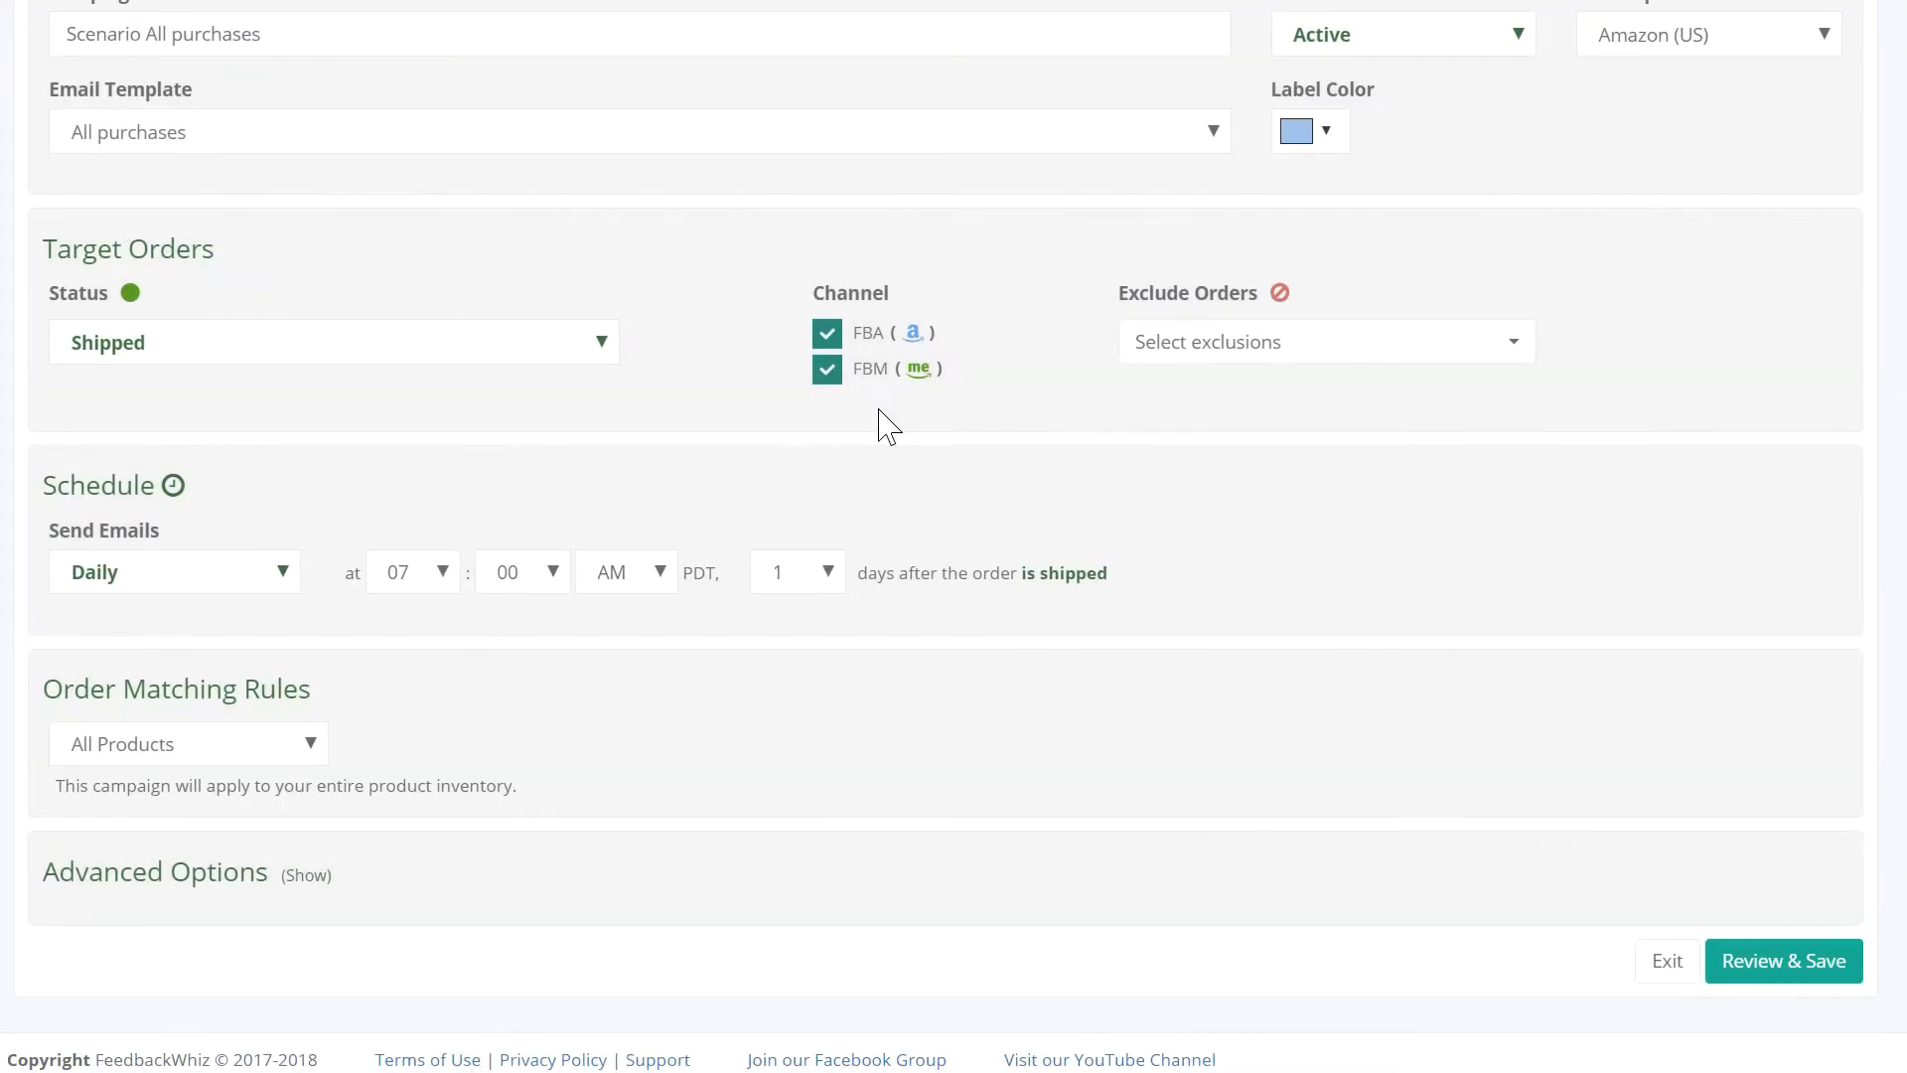
click(303, 876)
scroll(492, 888, down, 2)
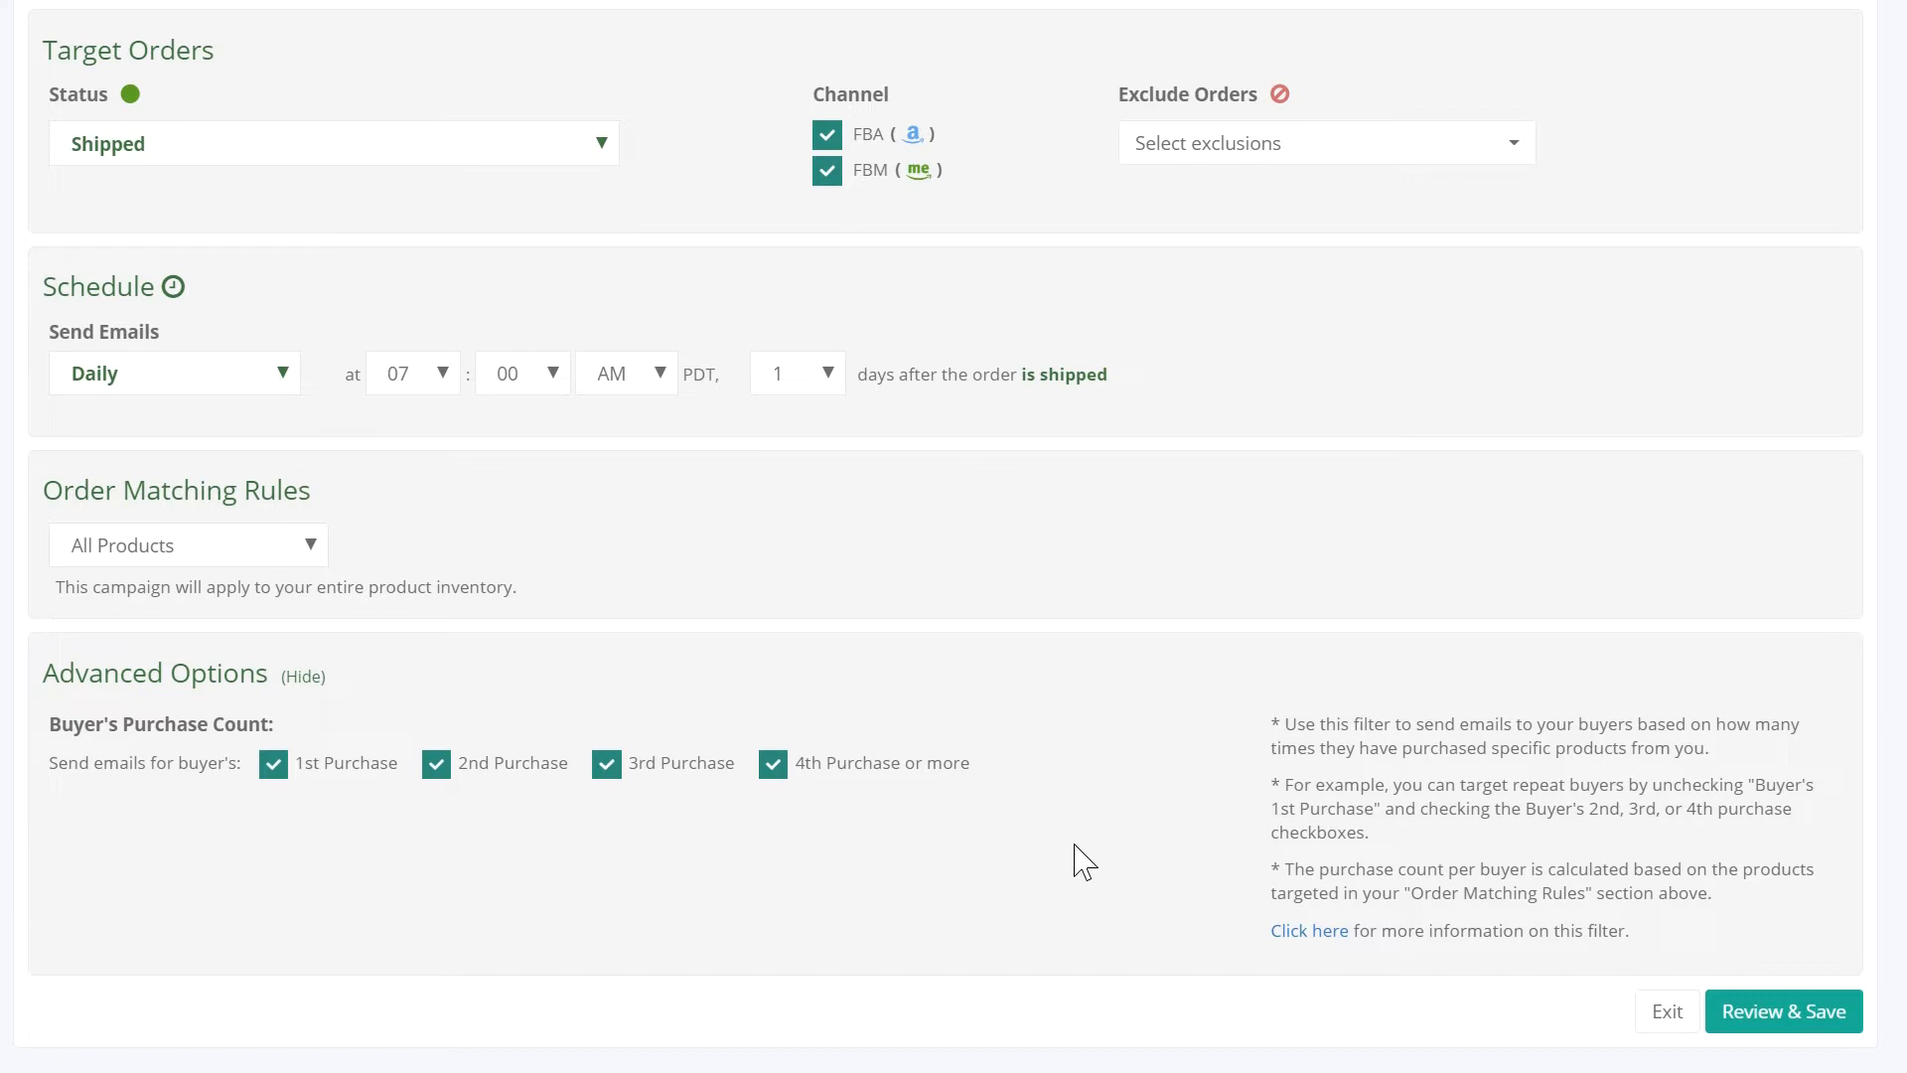
Limit Buyer's Purchase Count to 2nd, 3rd and 4th-or-more purchases, leaving 1st Purchase unchecked.
click(773, 766)
click(606, 767)
click(434, 767)
scroll(428, 806, down, 1)
scroll(425, 788, up, 2)
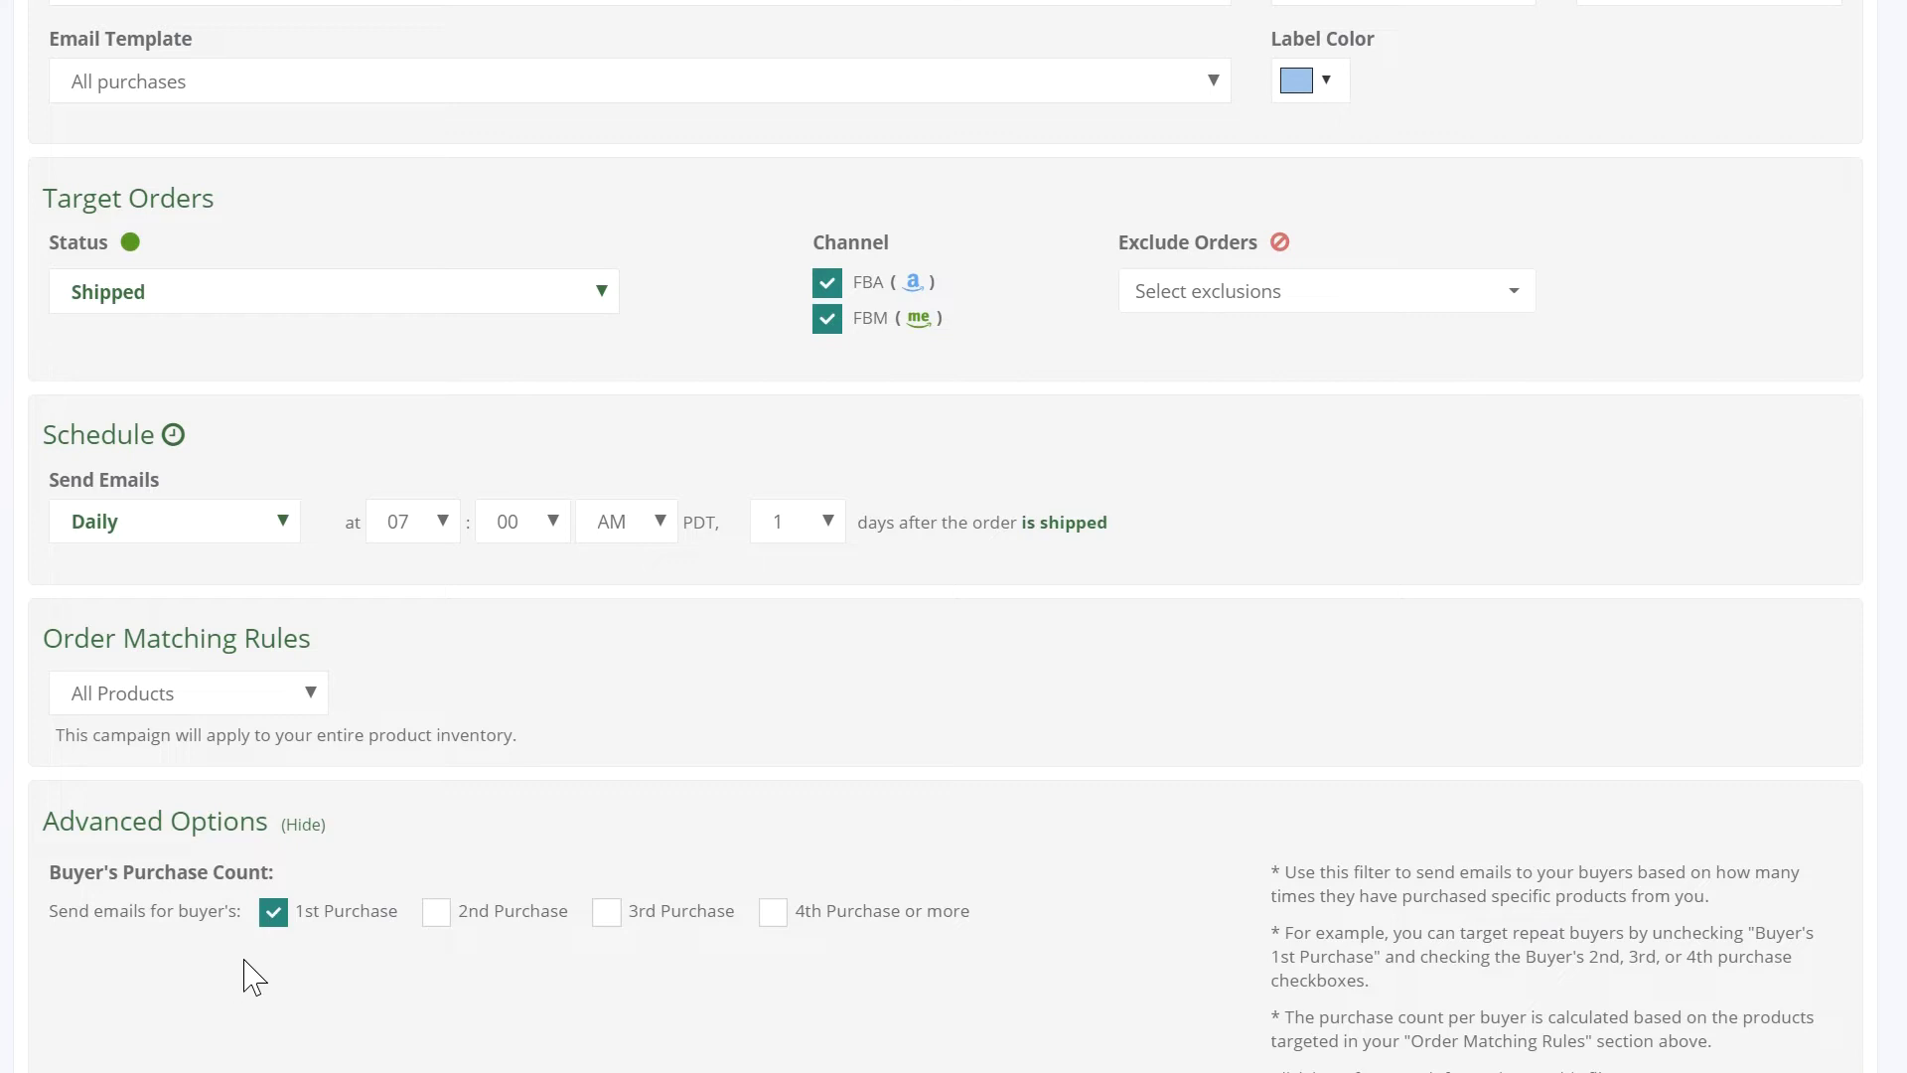
click(273, 914)
click(442, 916)
click(606, 912)
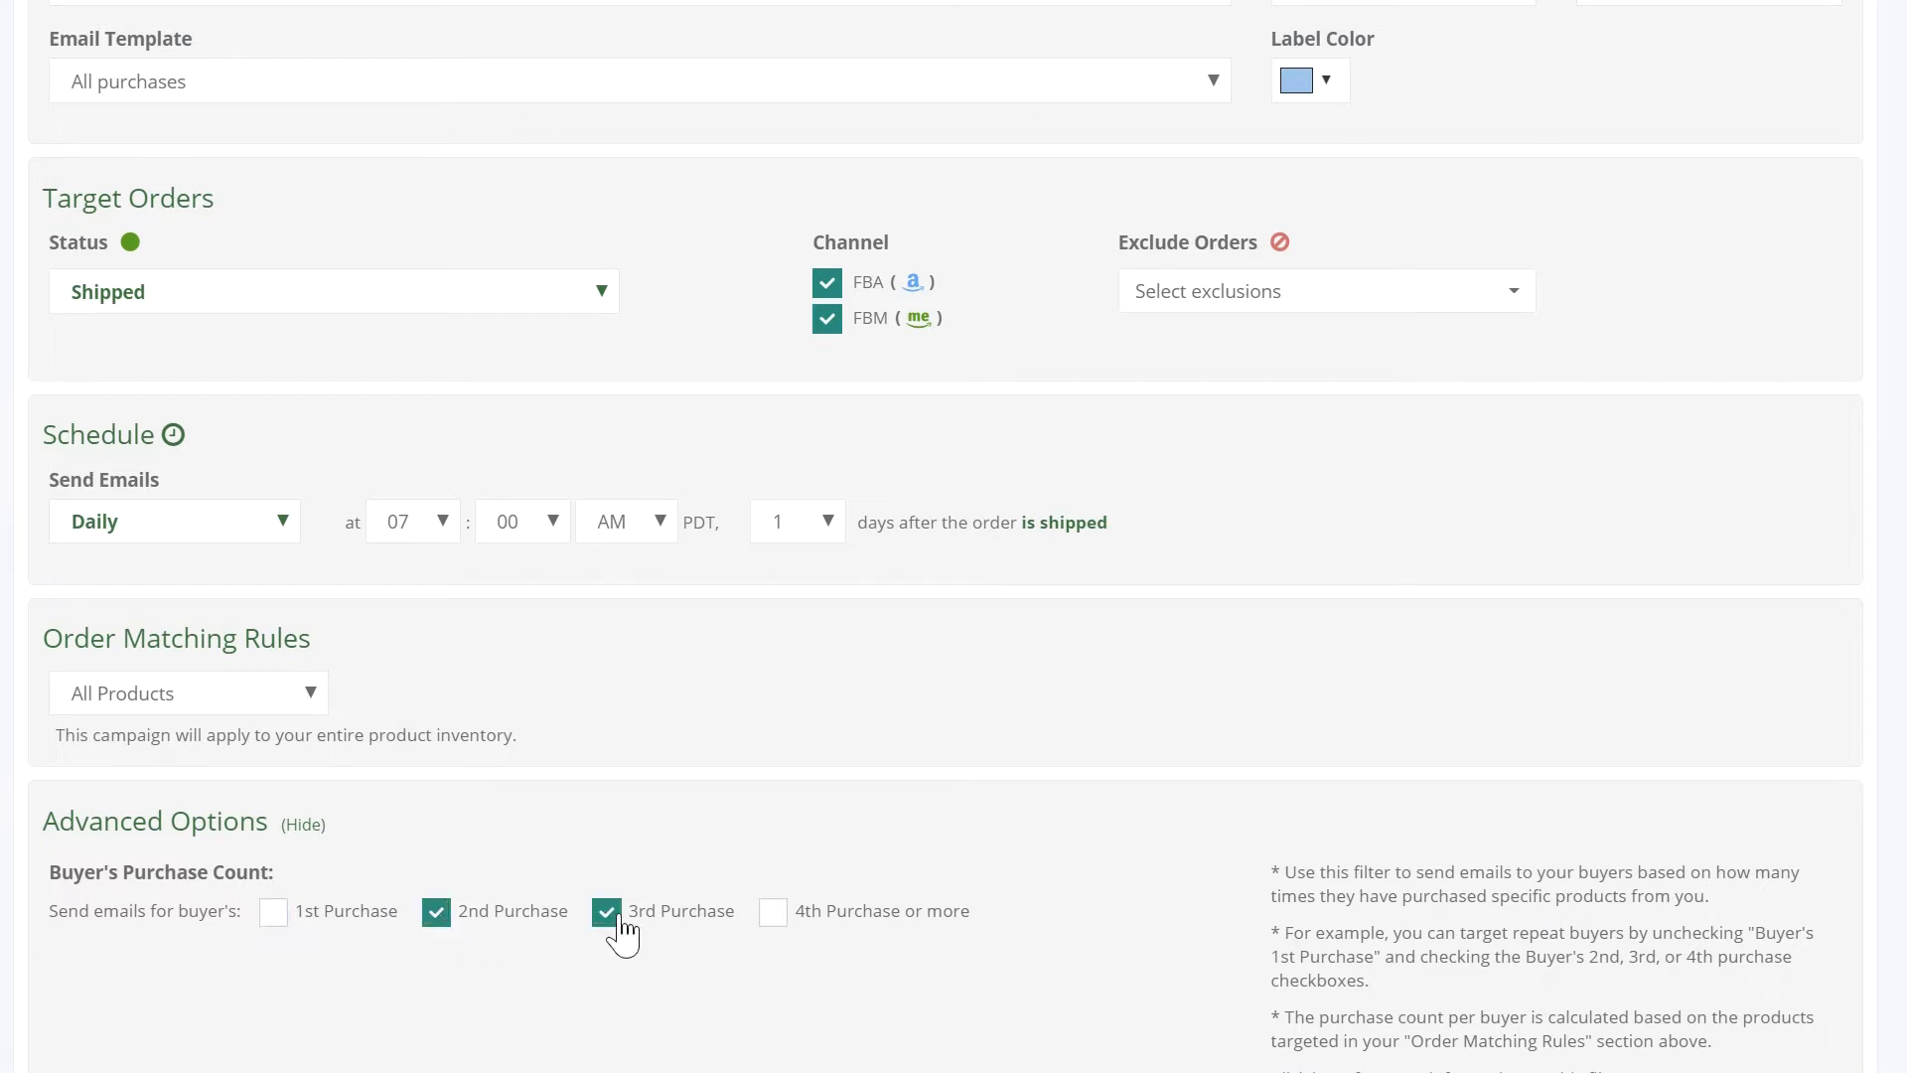
click(772, 914)
scroll(1265, 682, down, 2)
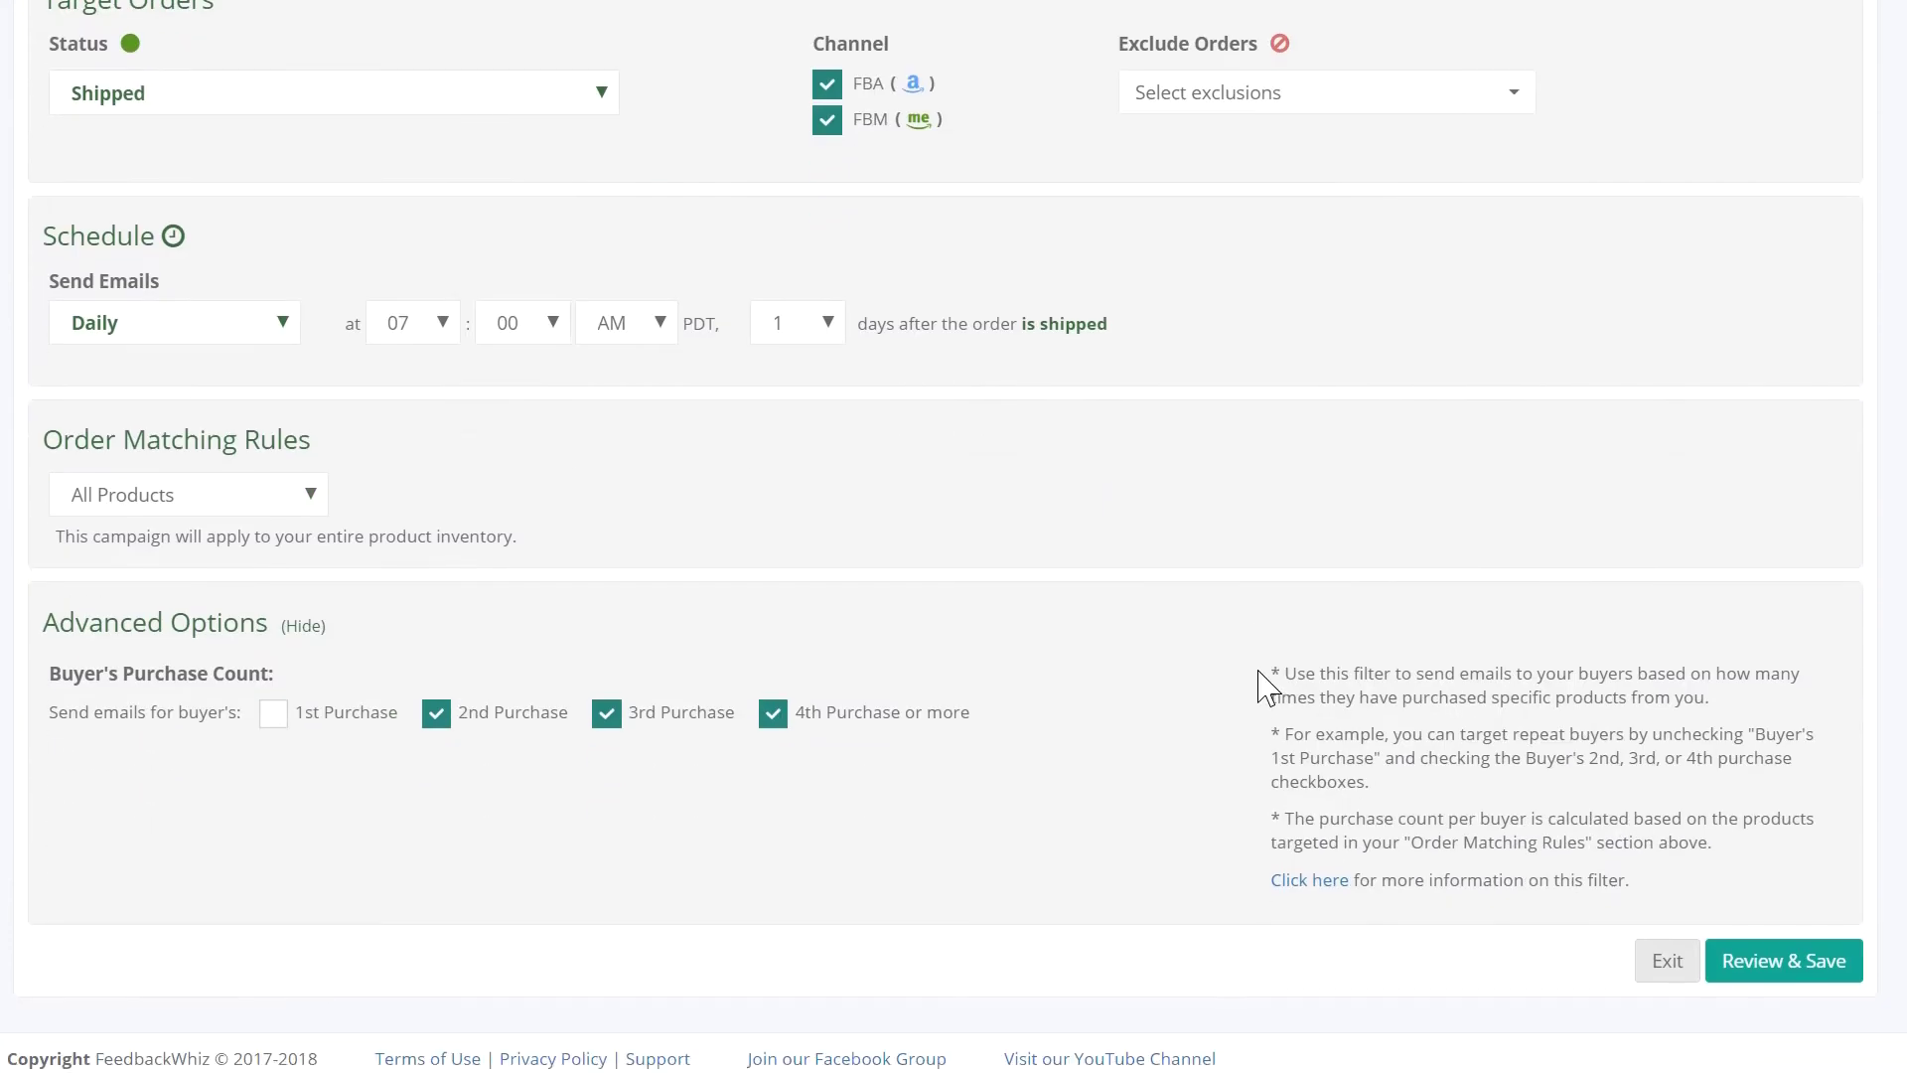
Save the Scenario All purchases changes with Review & Save and confirm Update Campaign.
click(1788, 966)
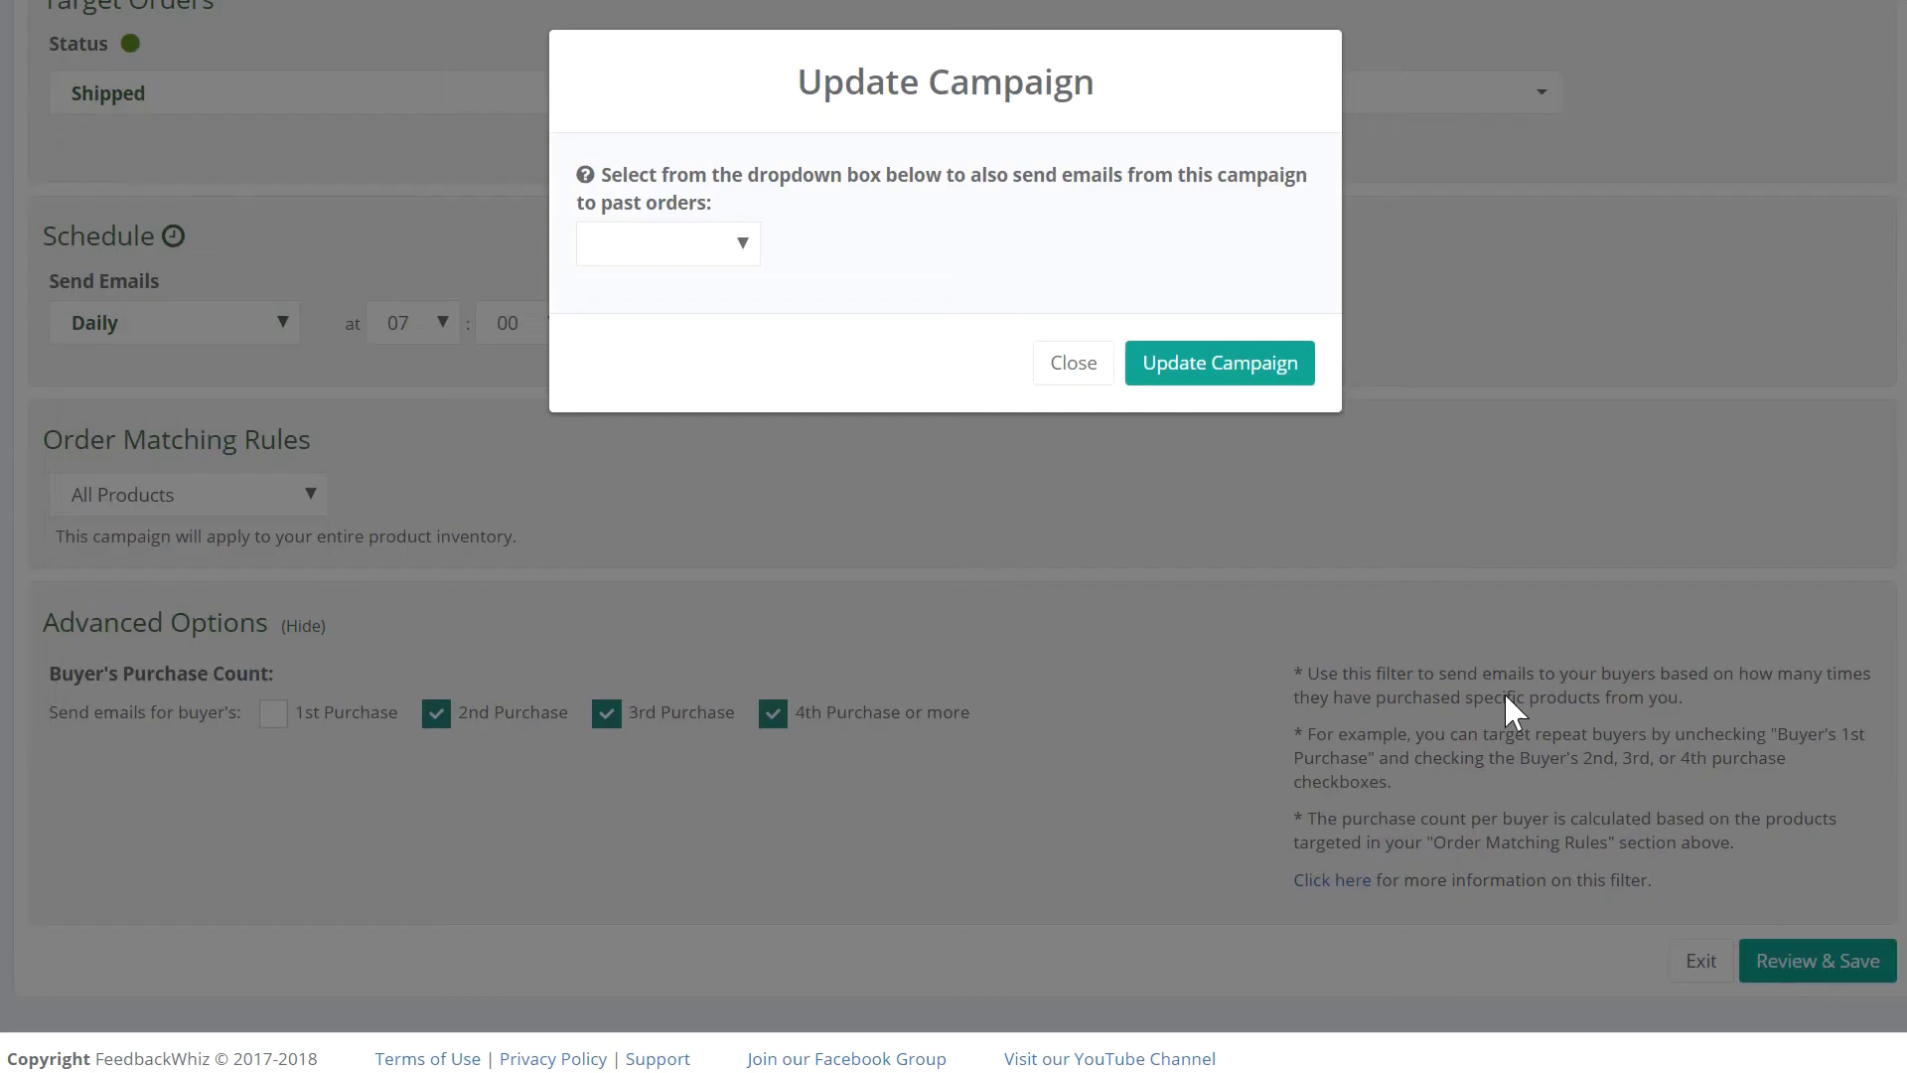
click(1259, 362)
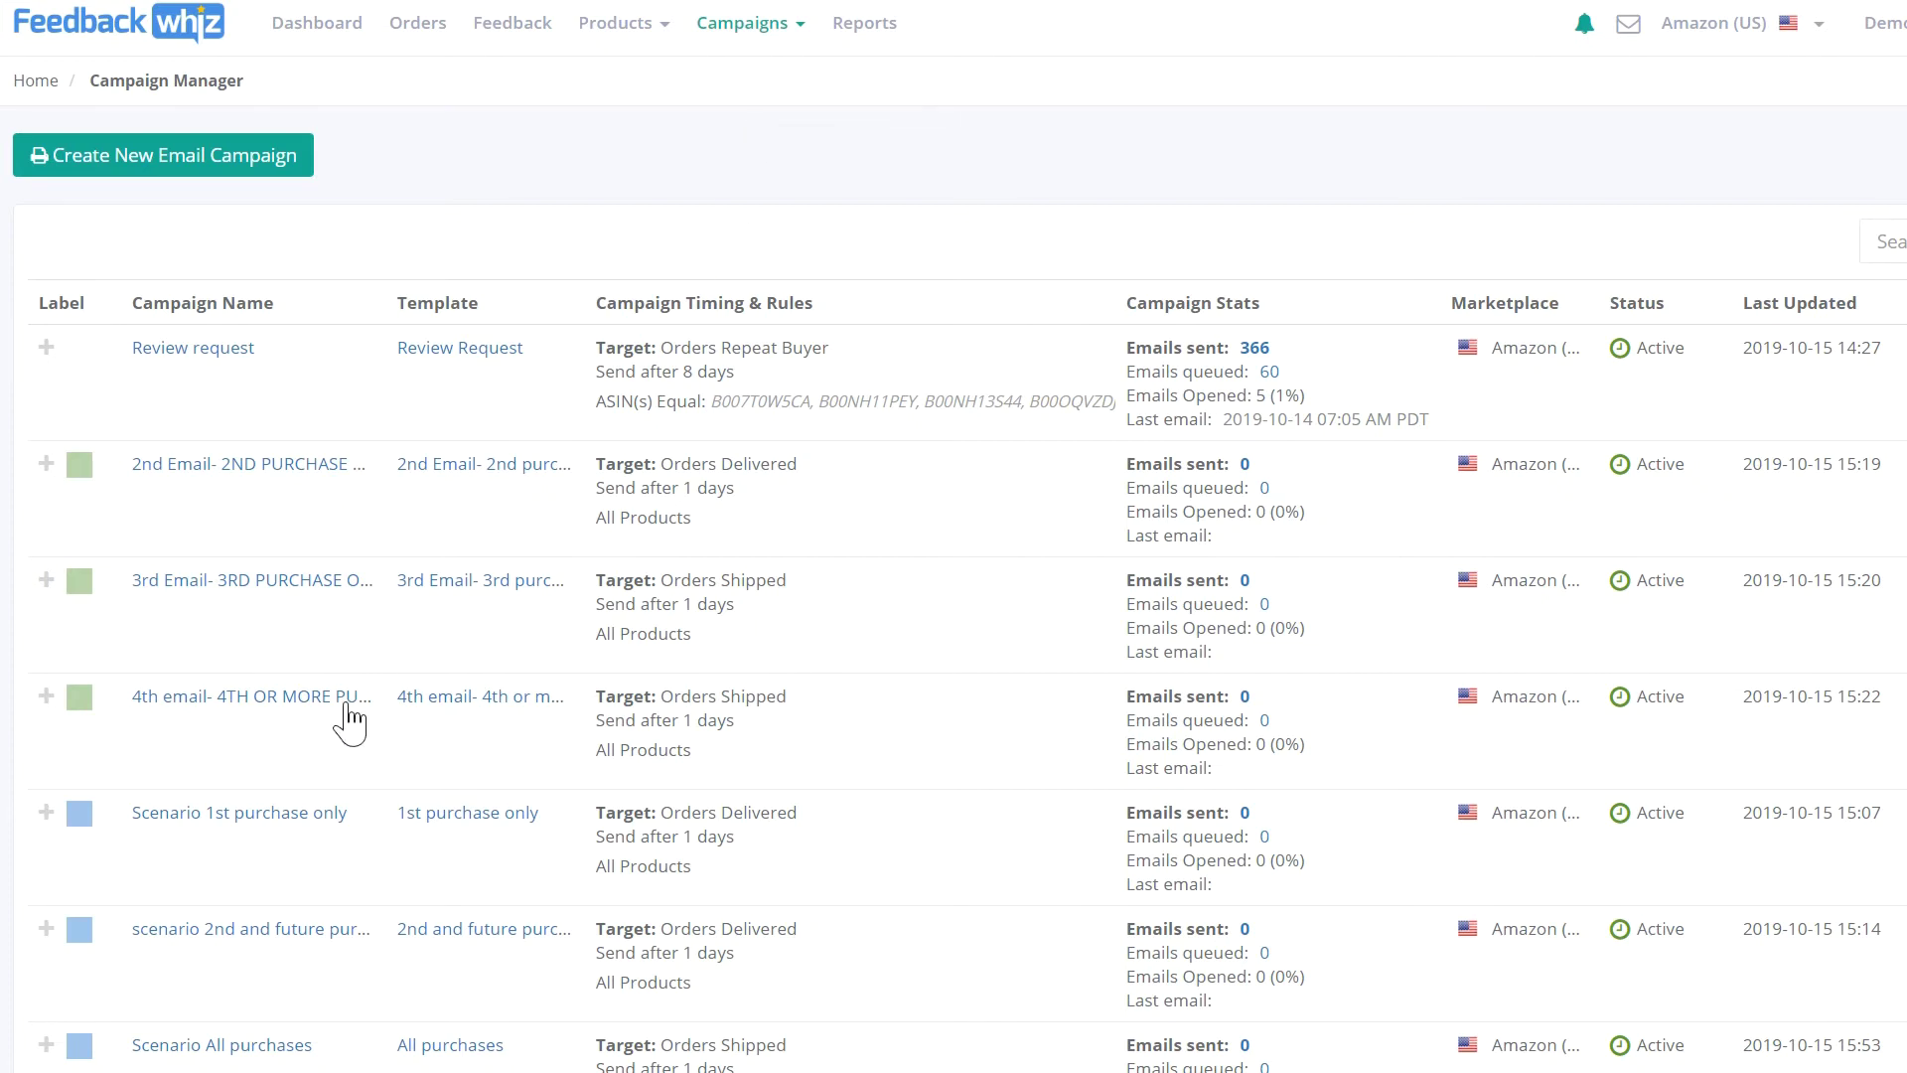
Open Scenario 1st purchase only and expand Advanced Options to confirm it targets only 1st Purchase.
click(308, 821)
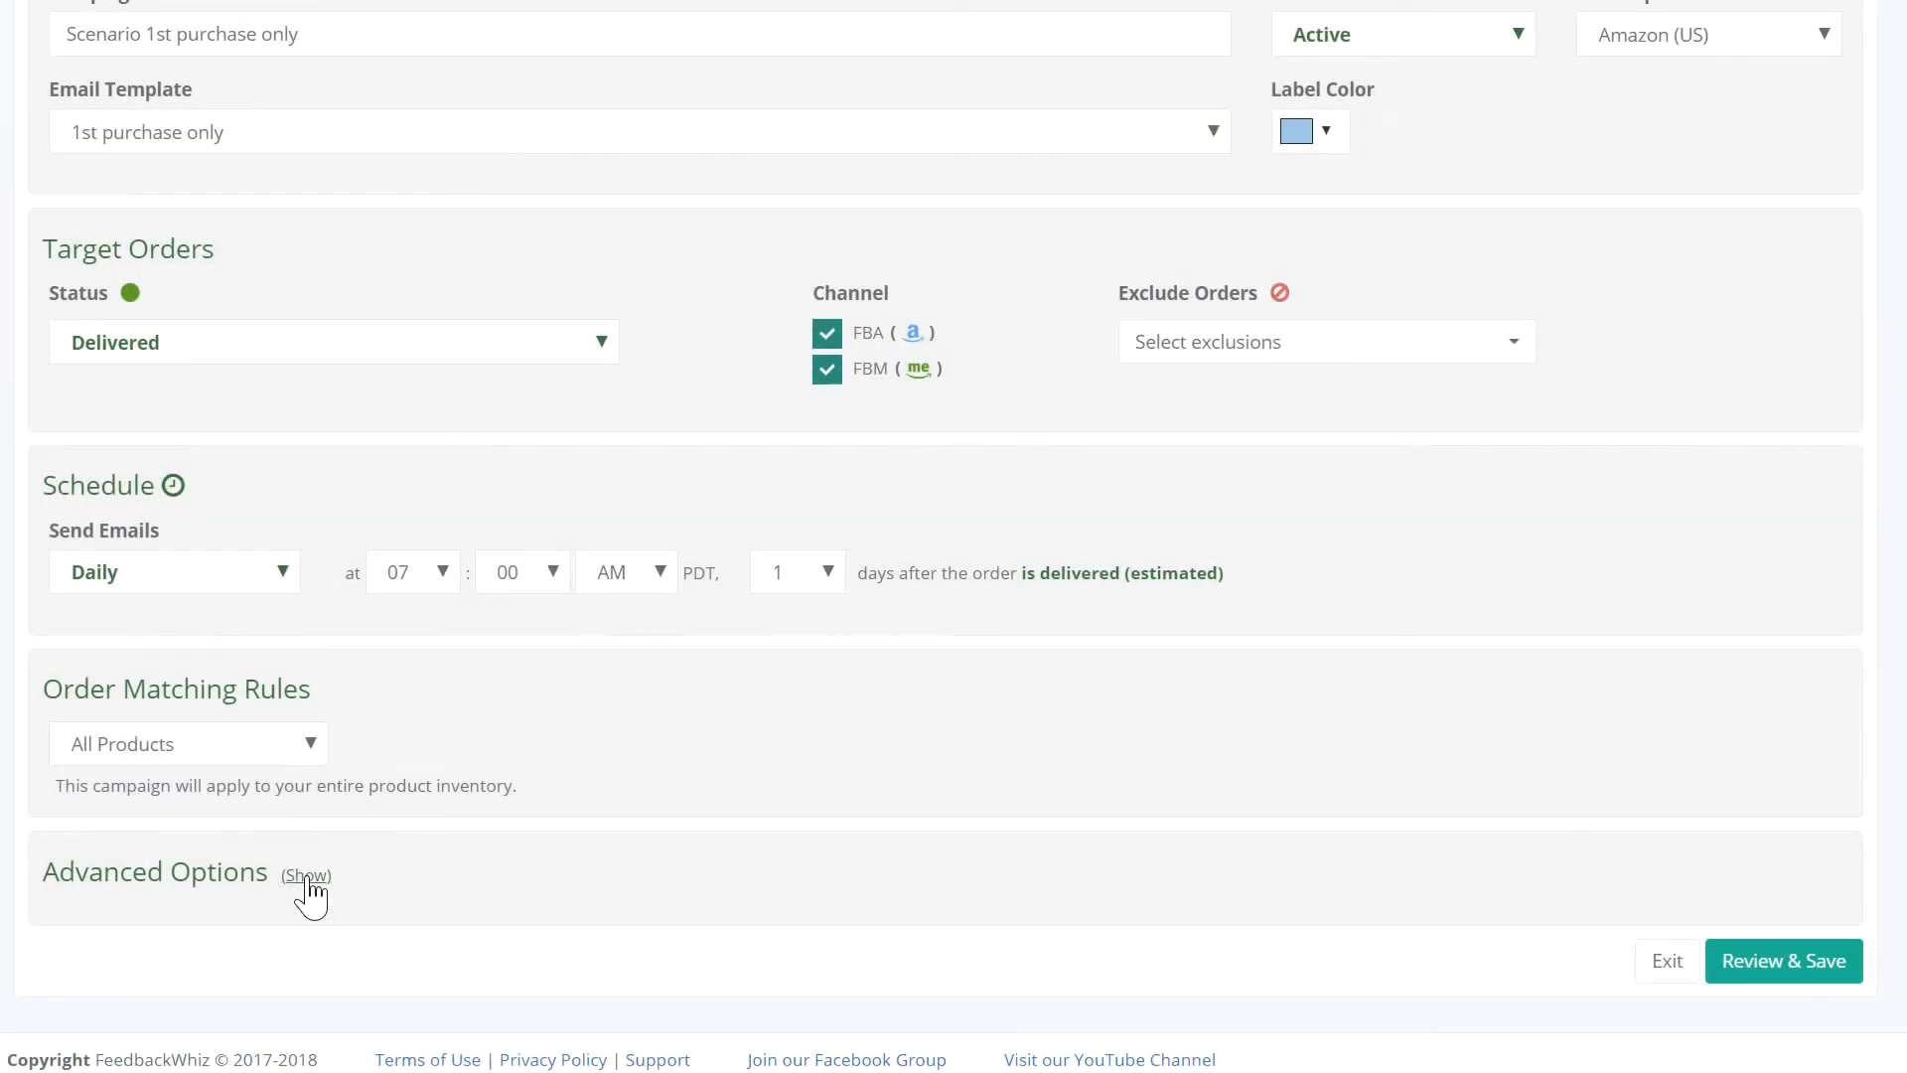
click(300, 874)
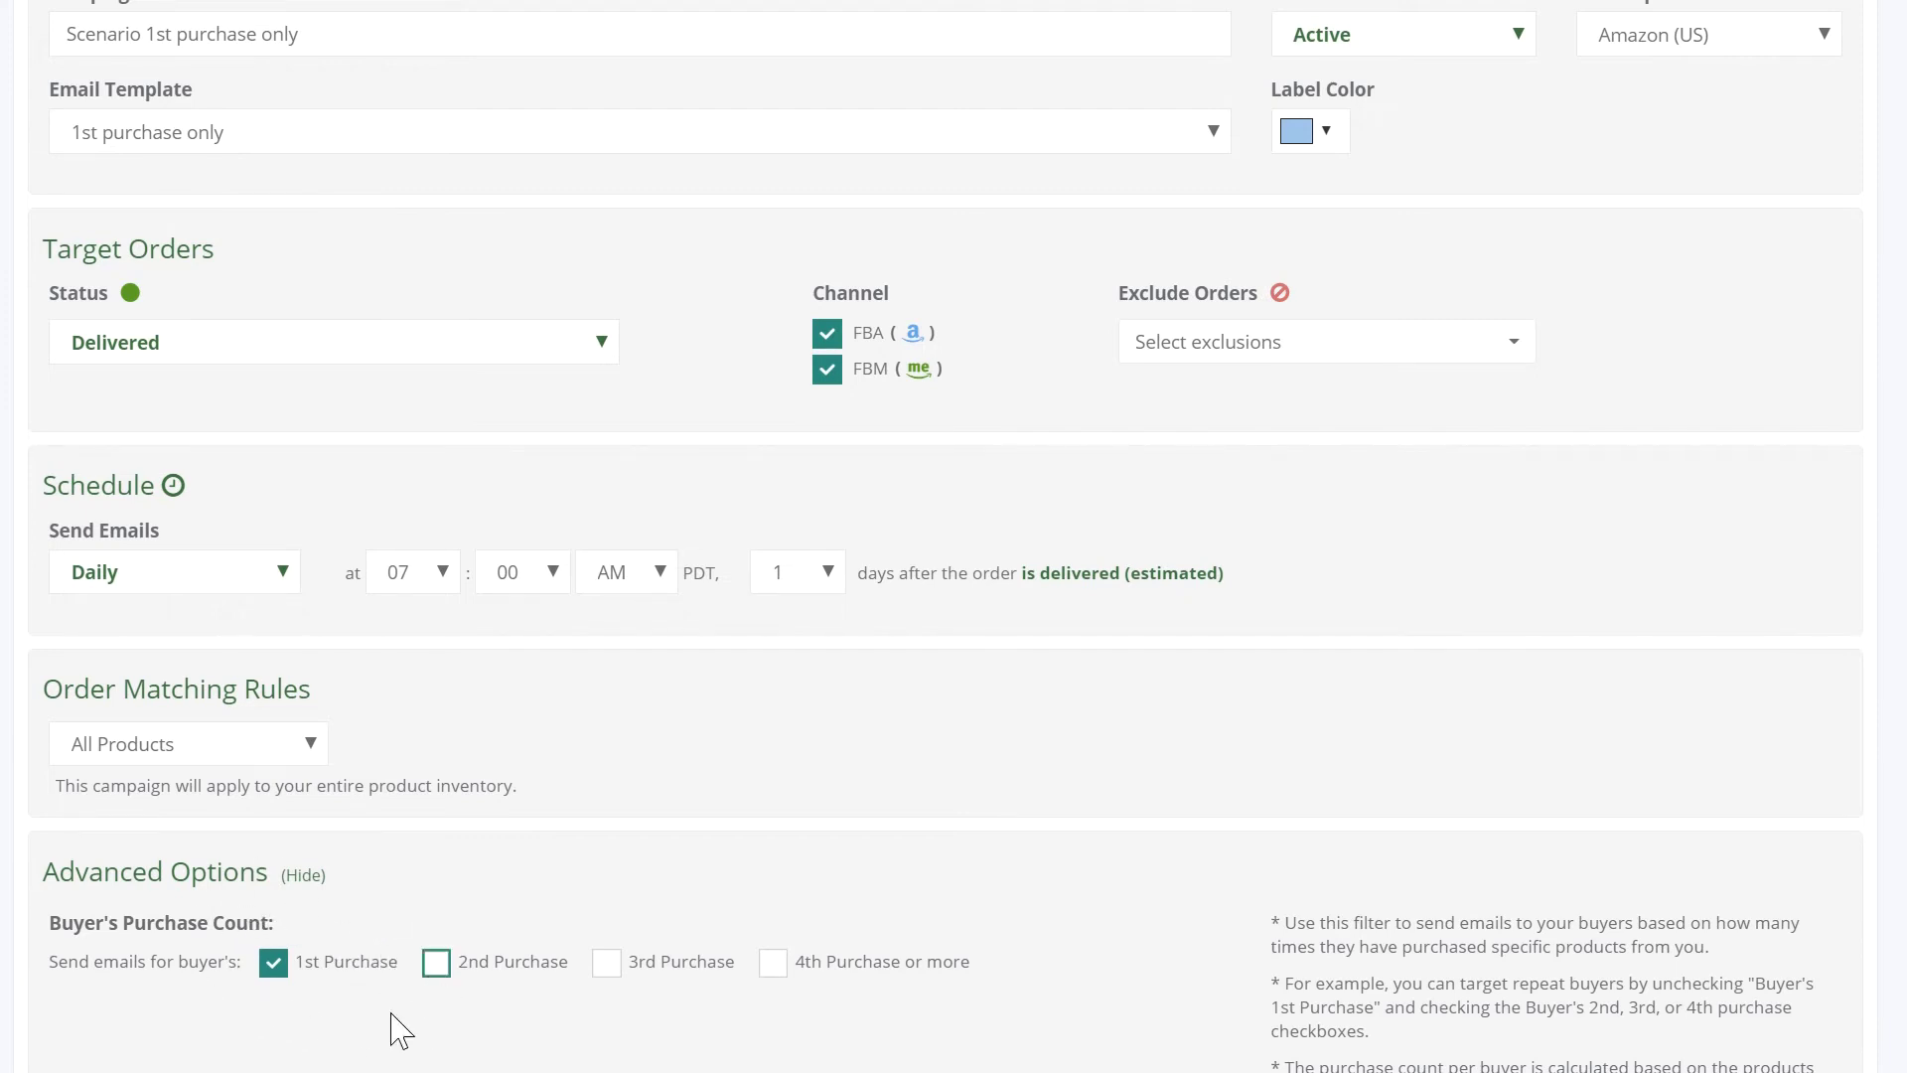
scroll(438, 853, down, 3)
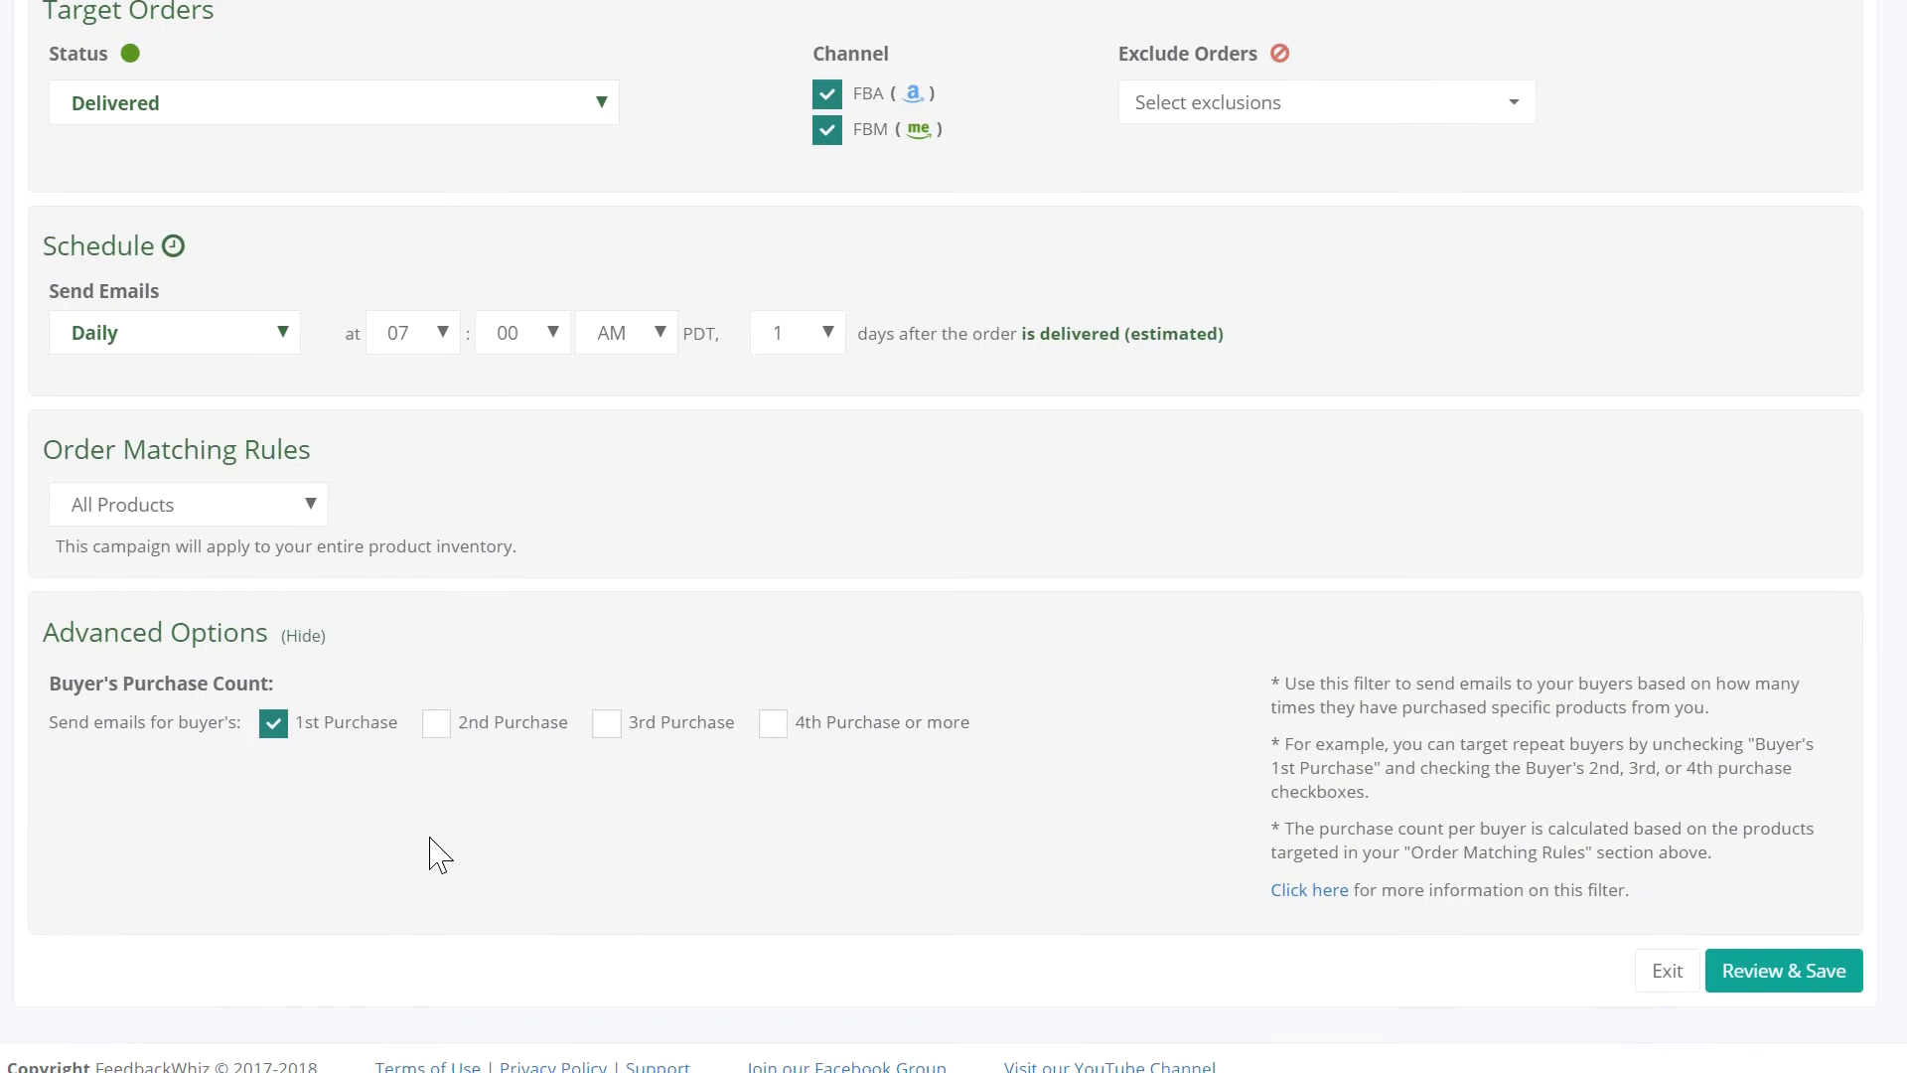
scroll(398, 825, up, 2)
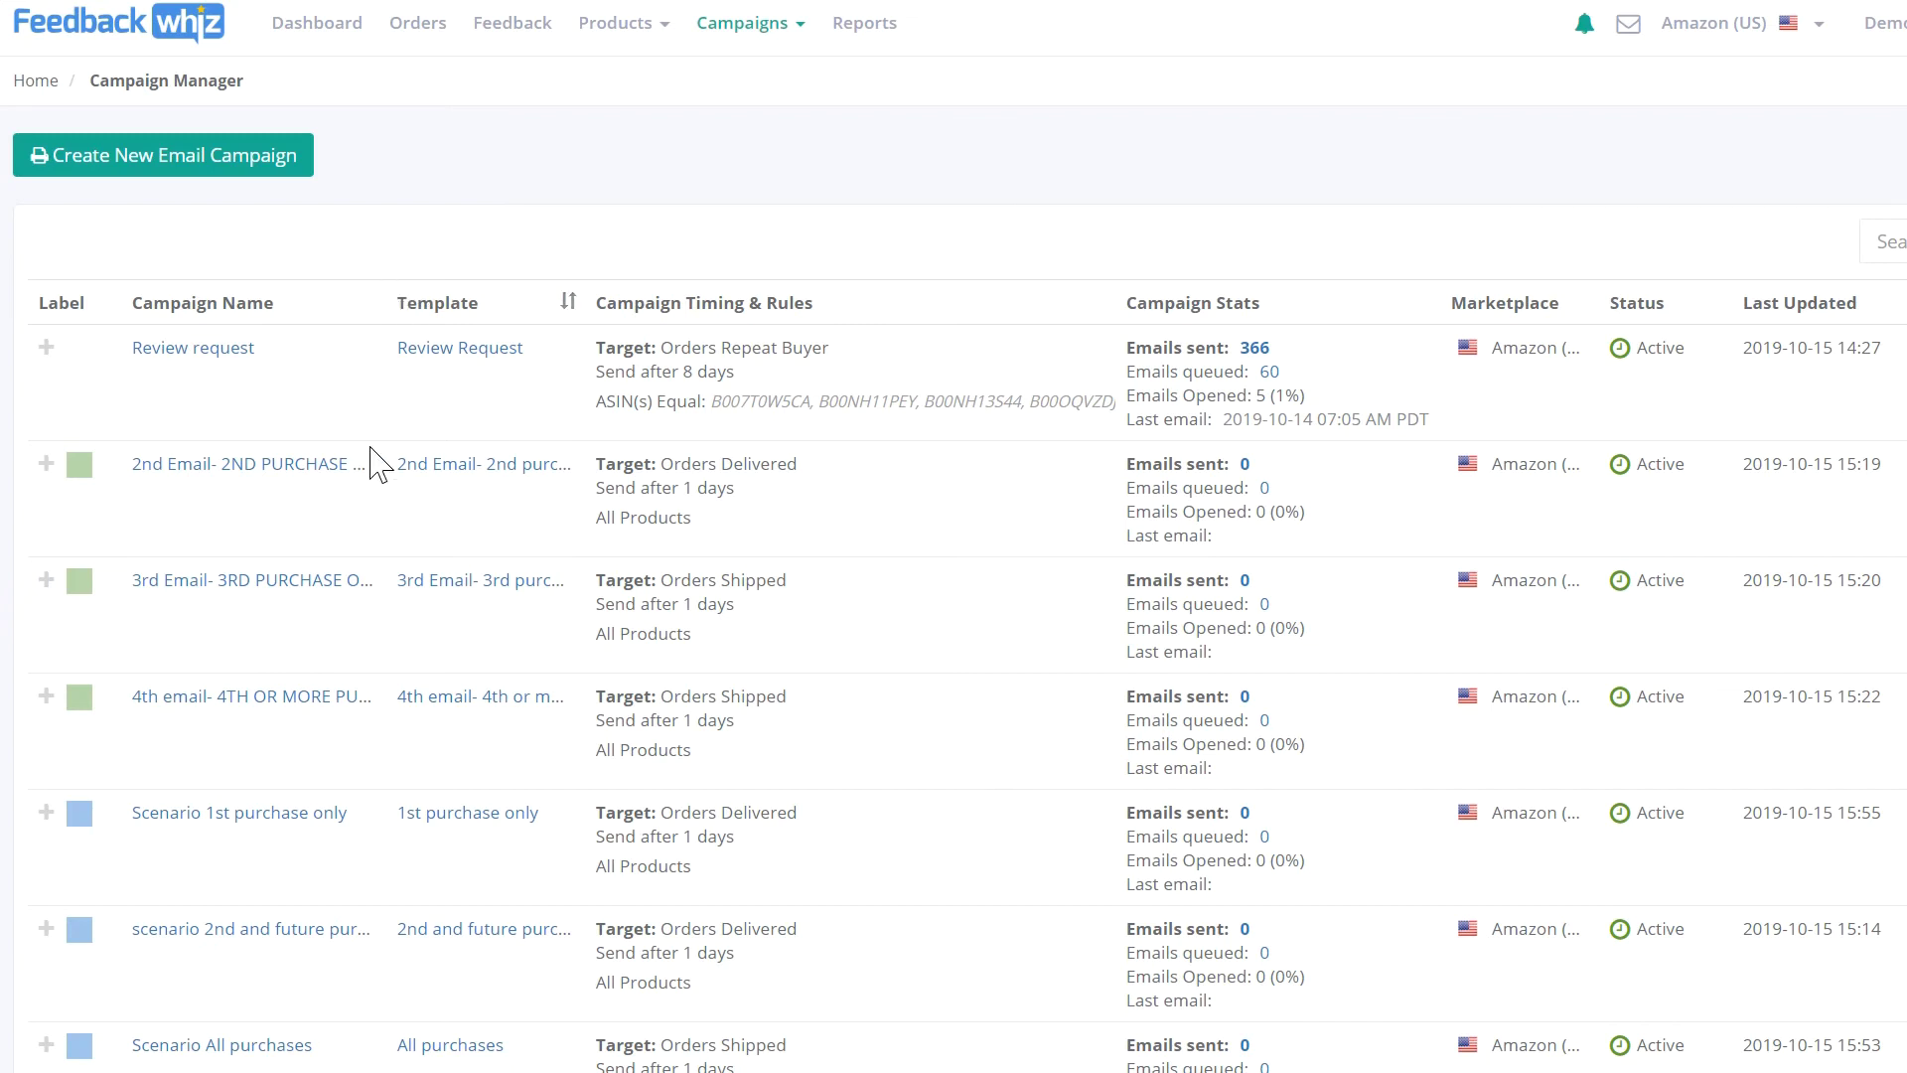
Open 2nd Email- 2ND PURCHASE ONLY, confirm only 2nd Purchase is checked, and save the campaign.
click(159, 467)
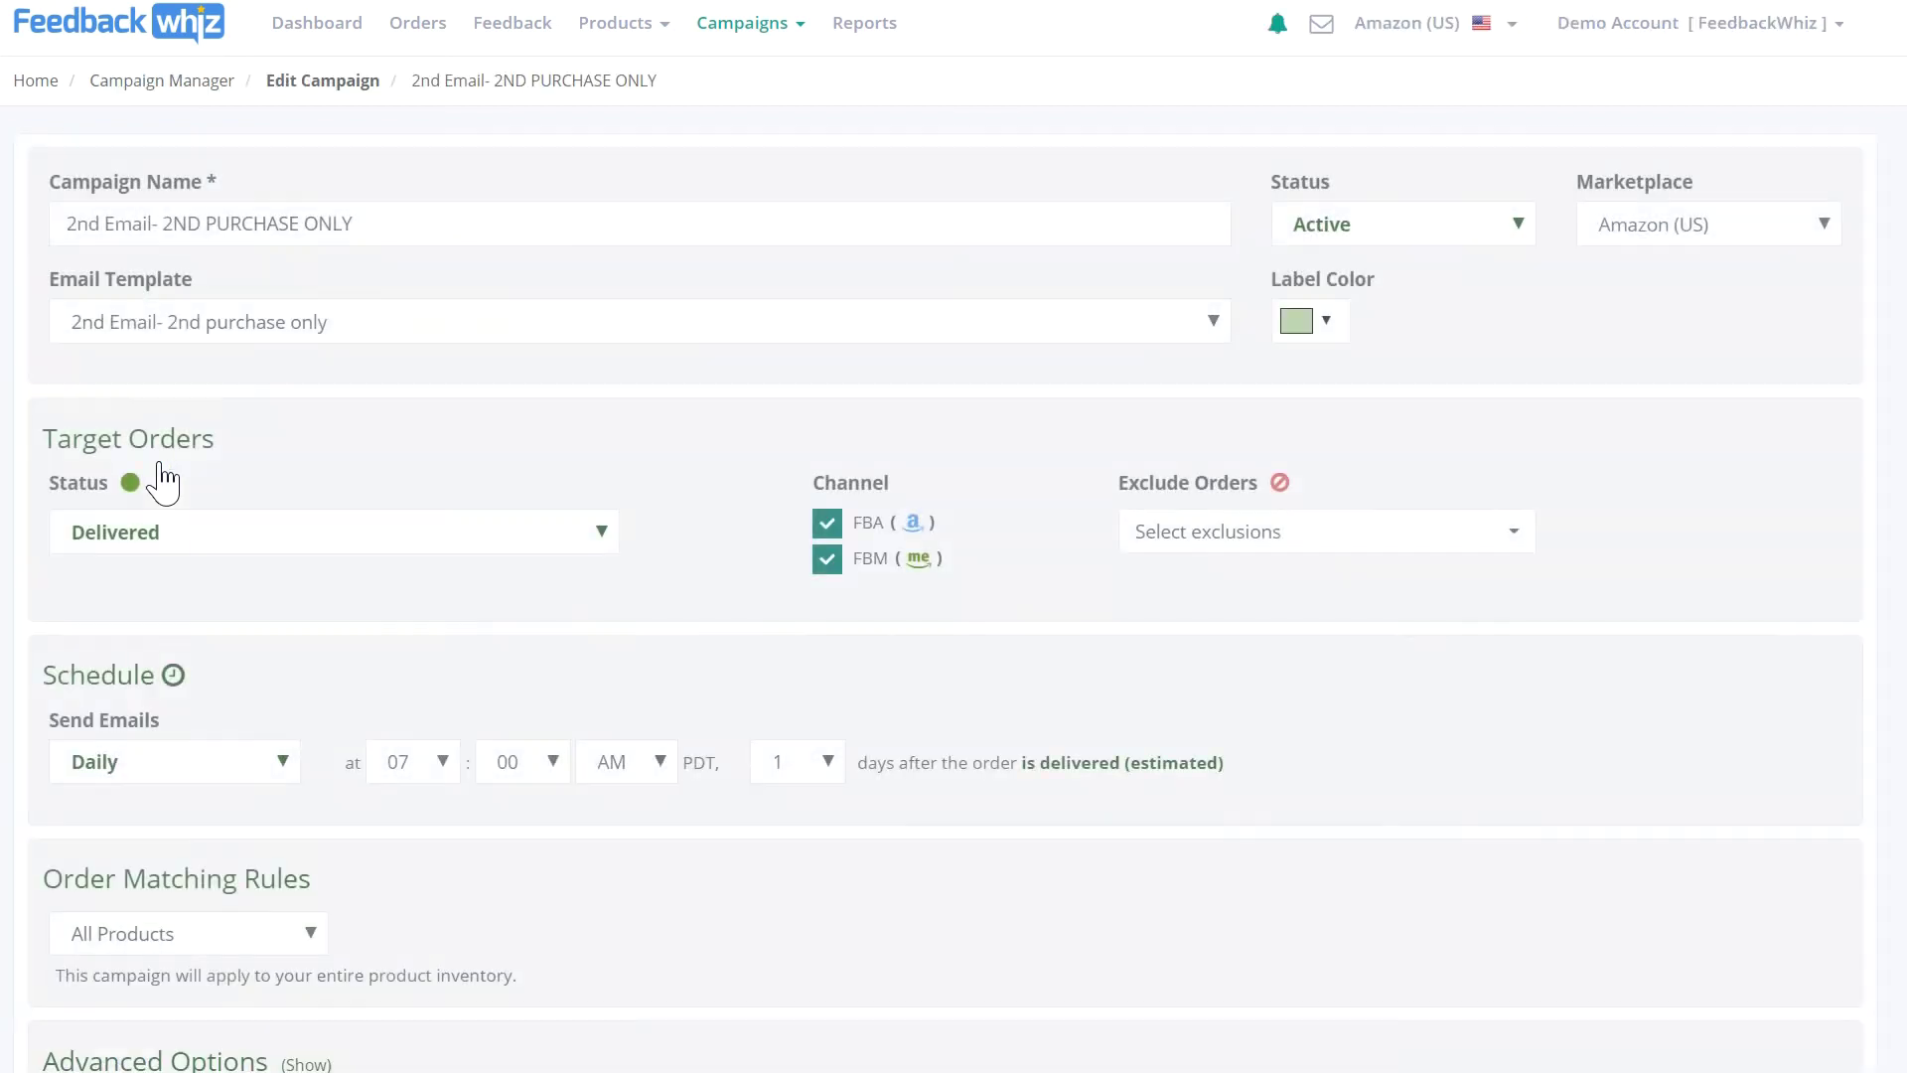
scroll(735, 368, down, 2)
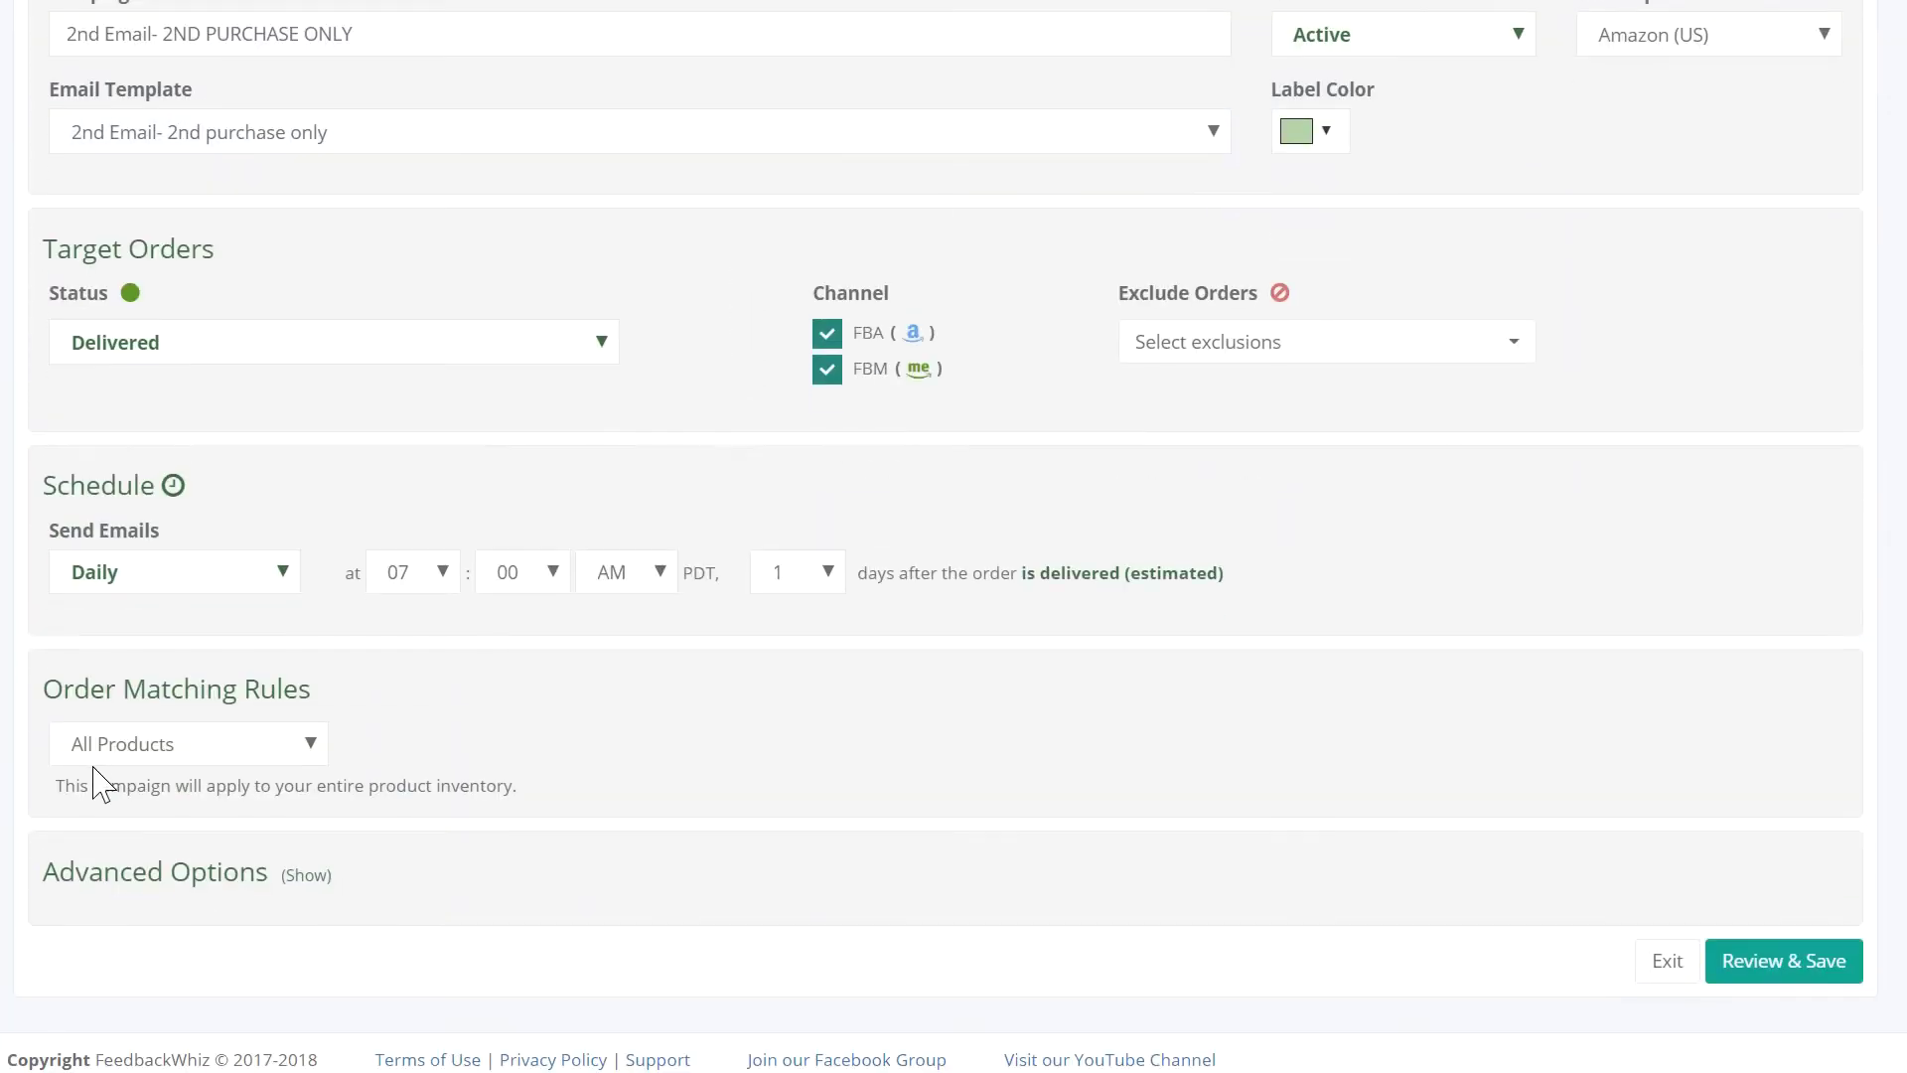
click(306, 877)
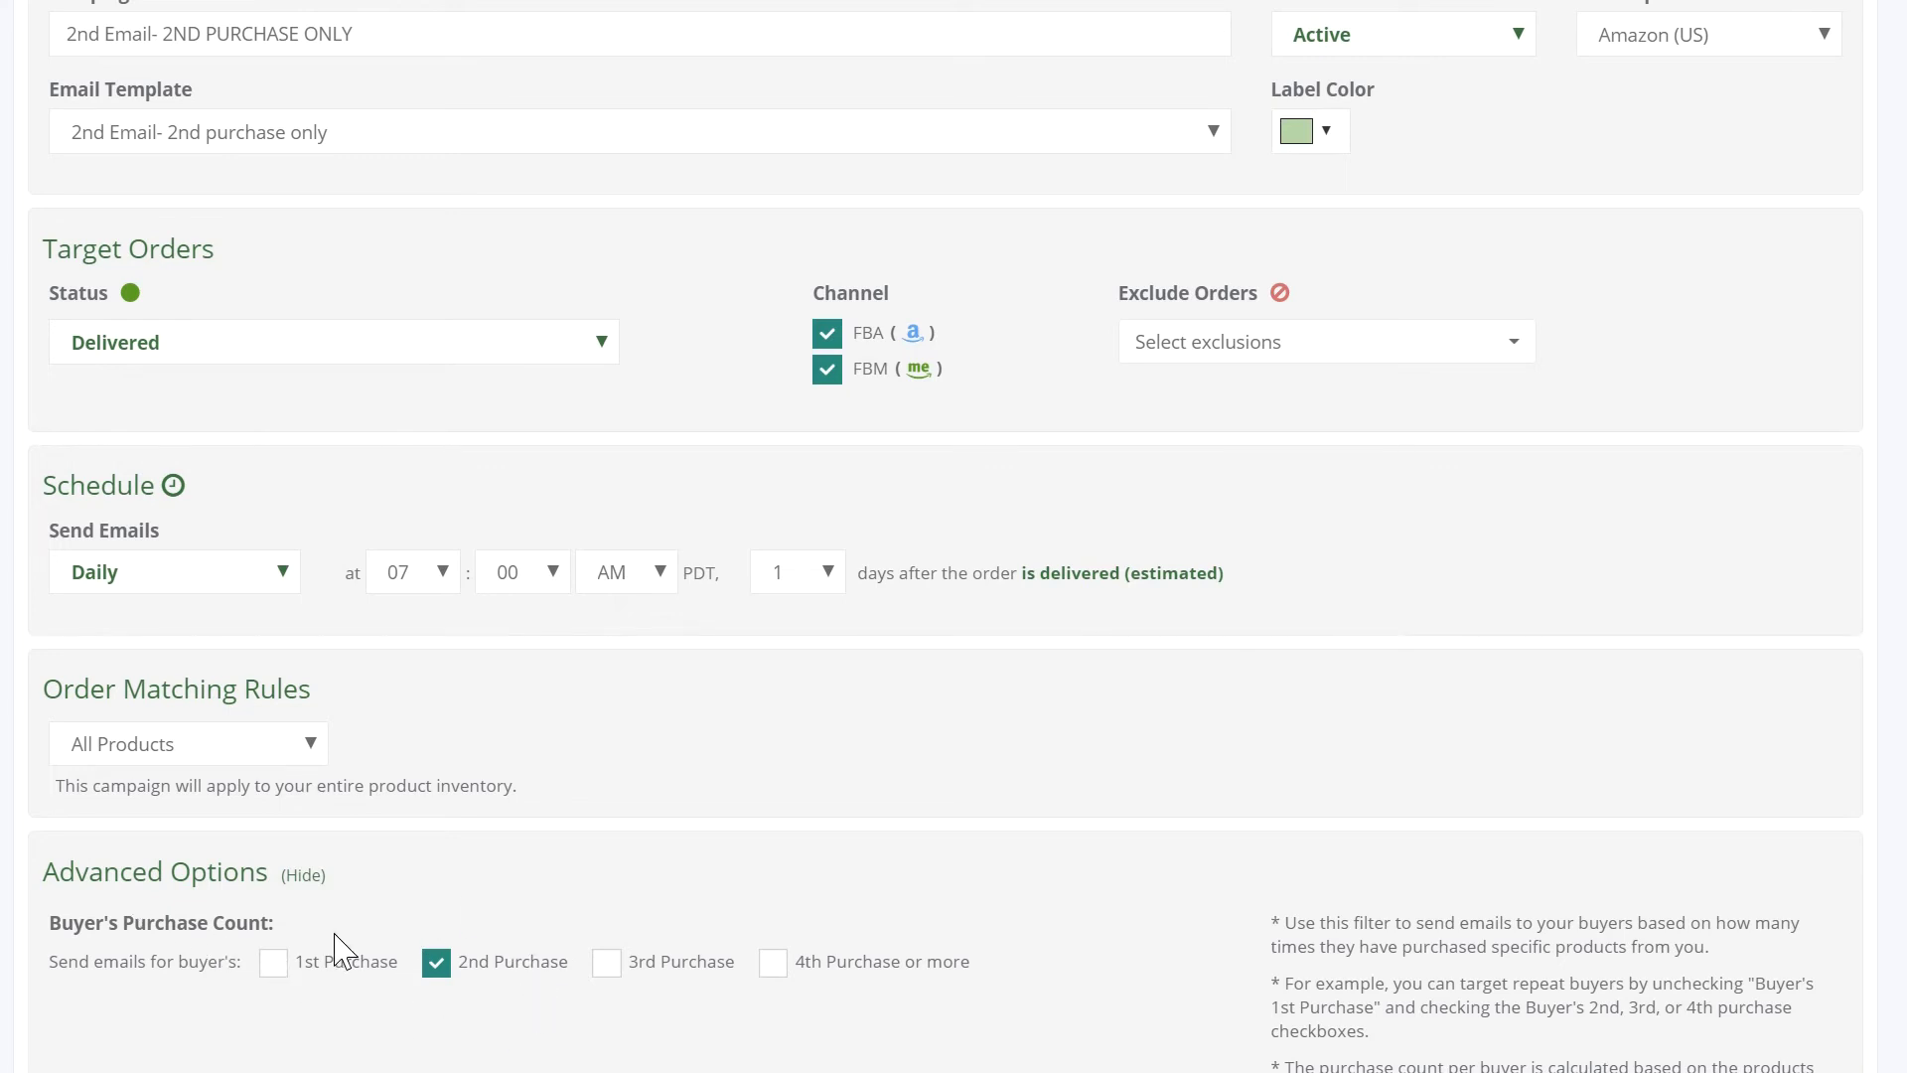
scroll(338, 944, down, 2)
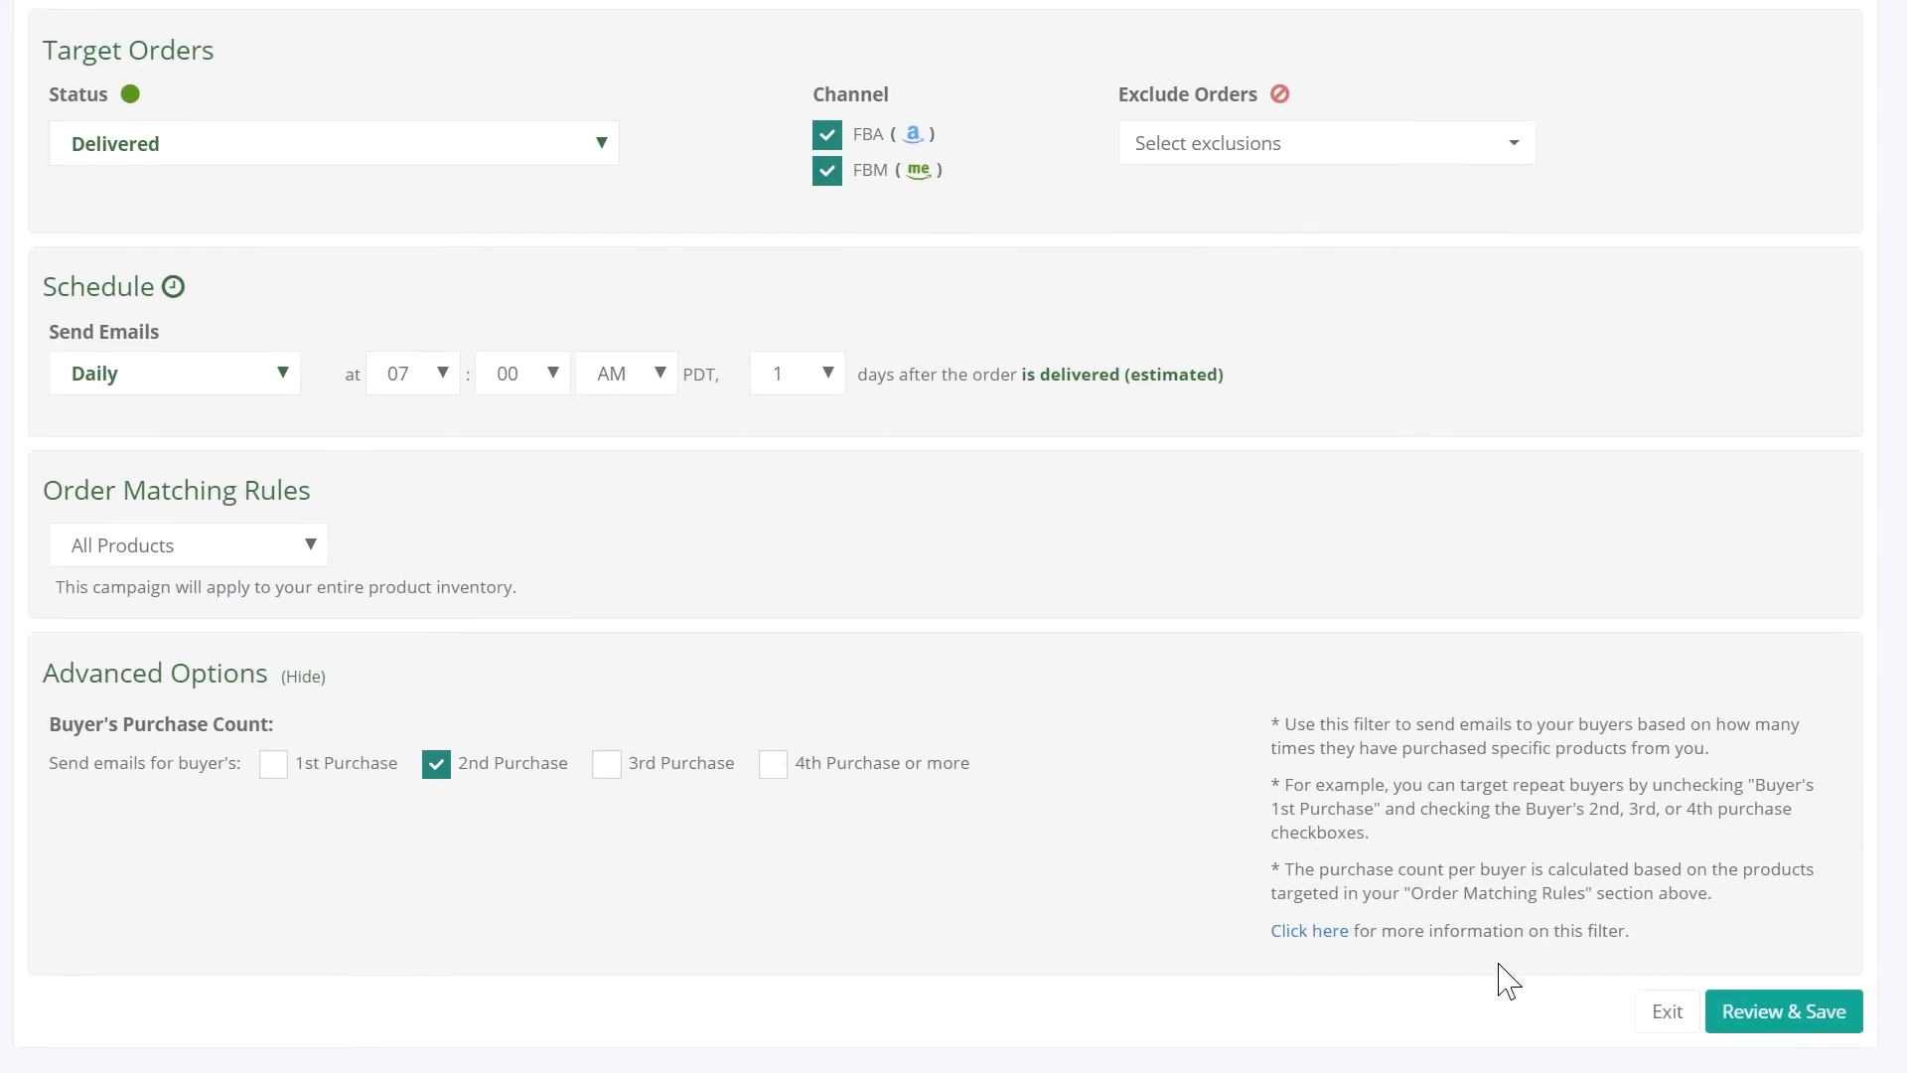
click(1771, 1023)
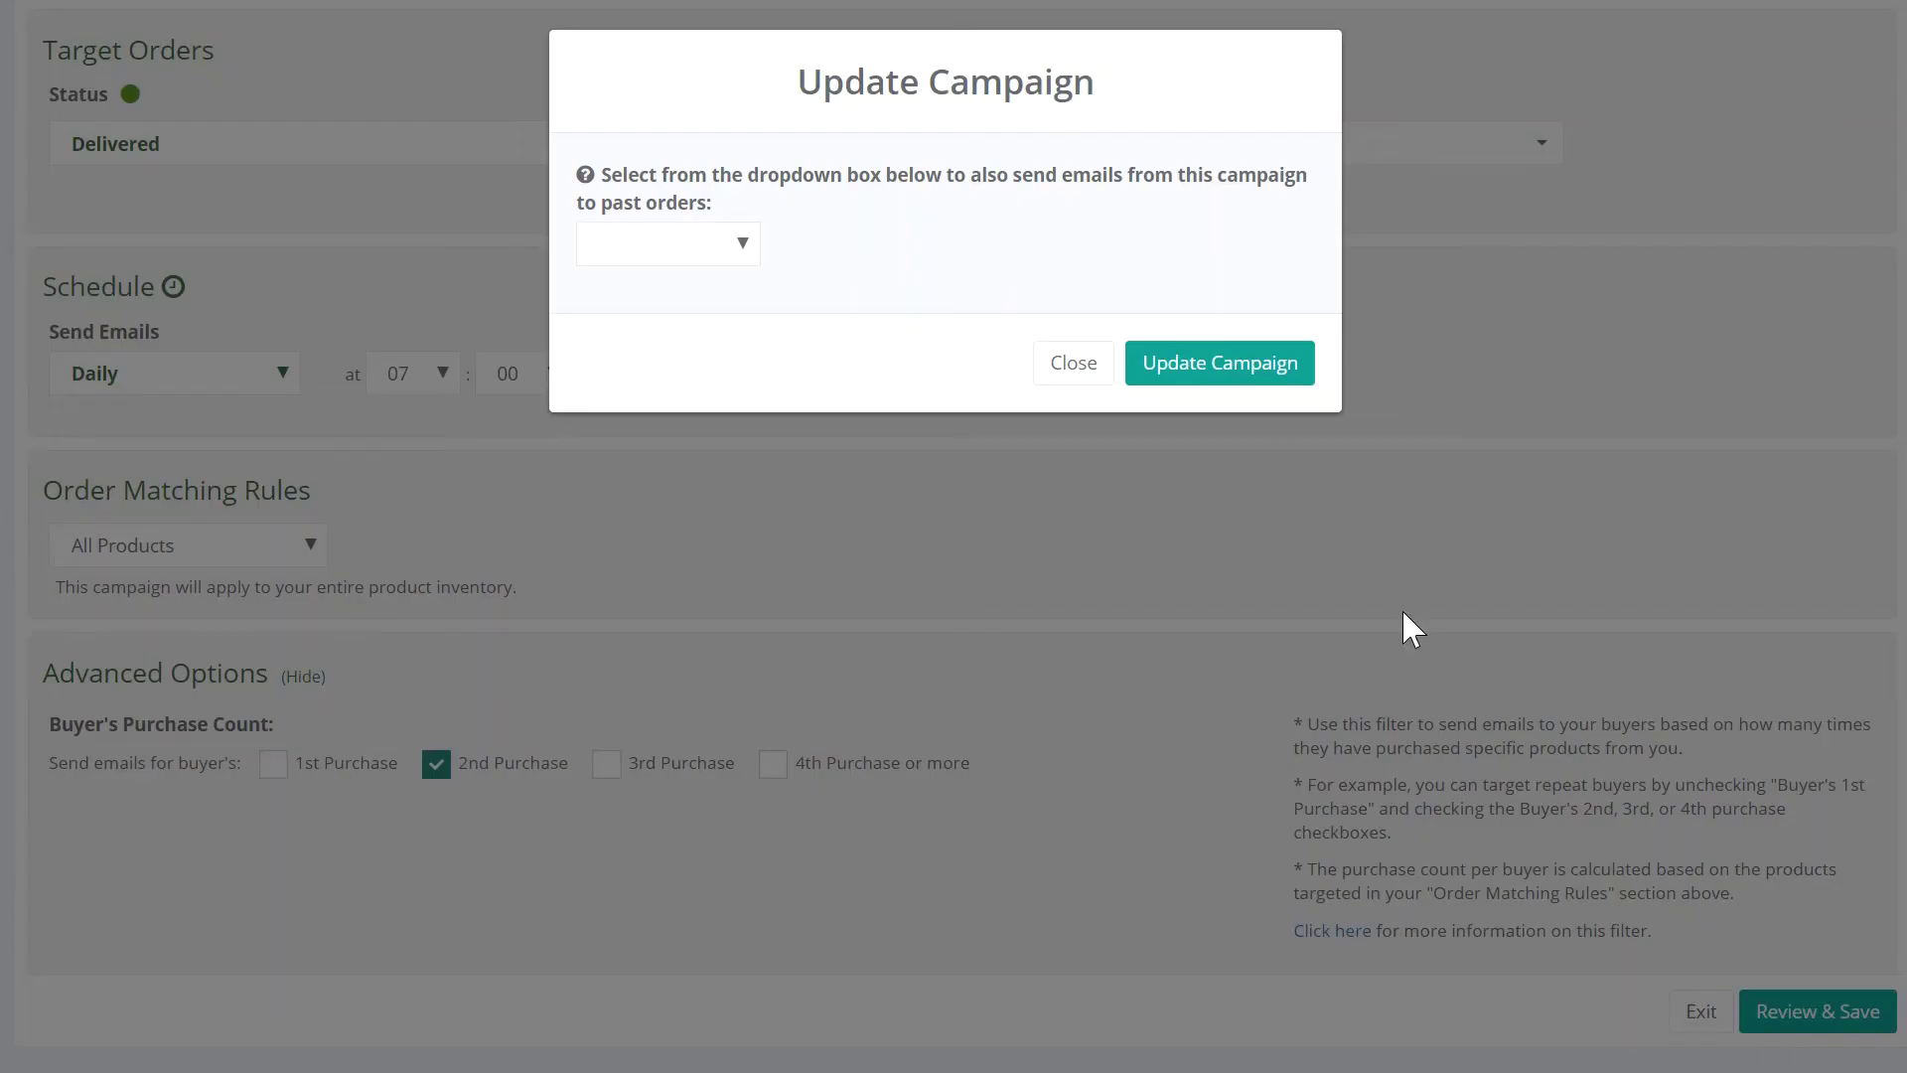
click(1254, 370)
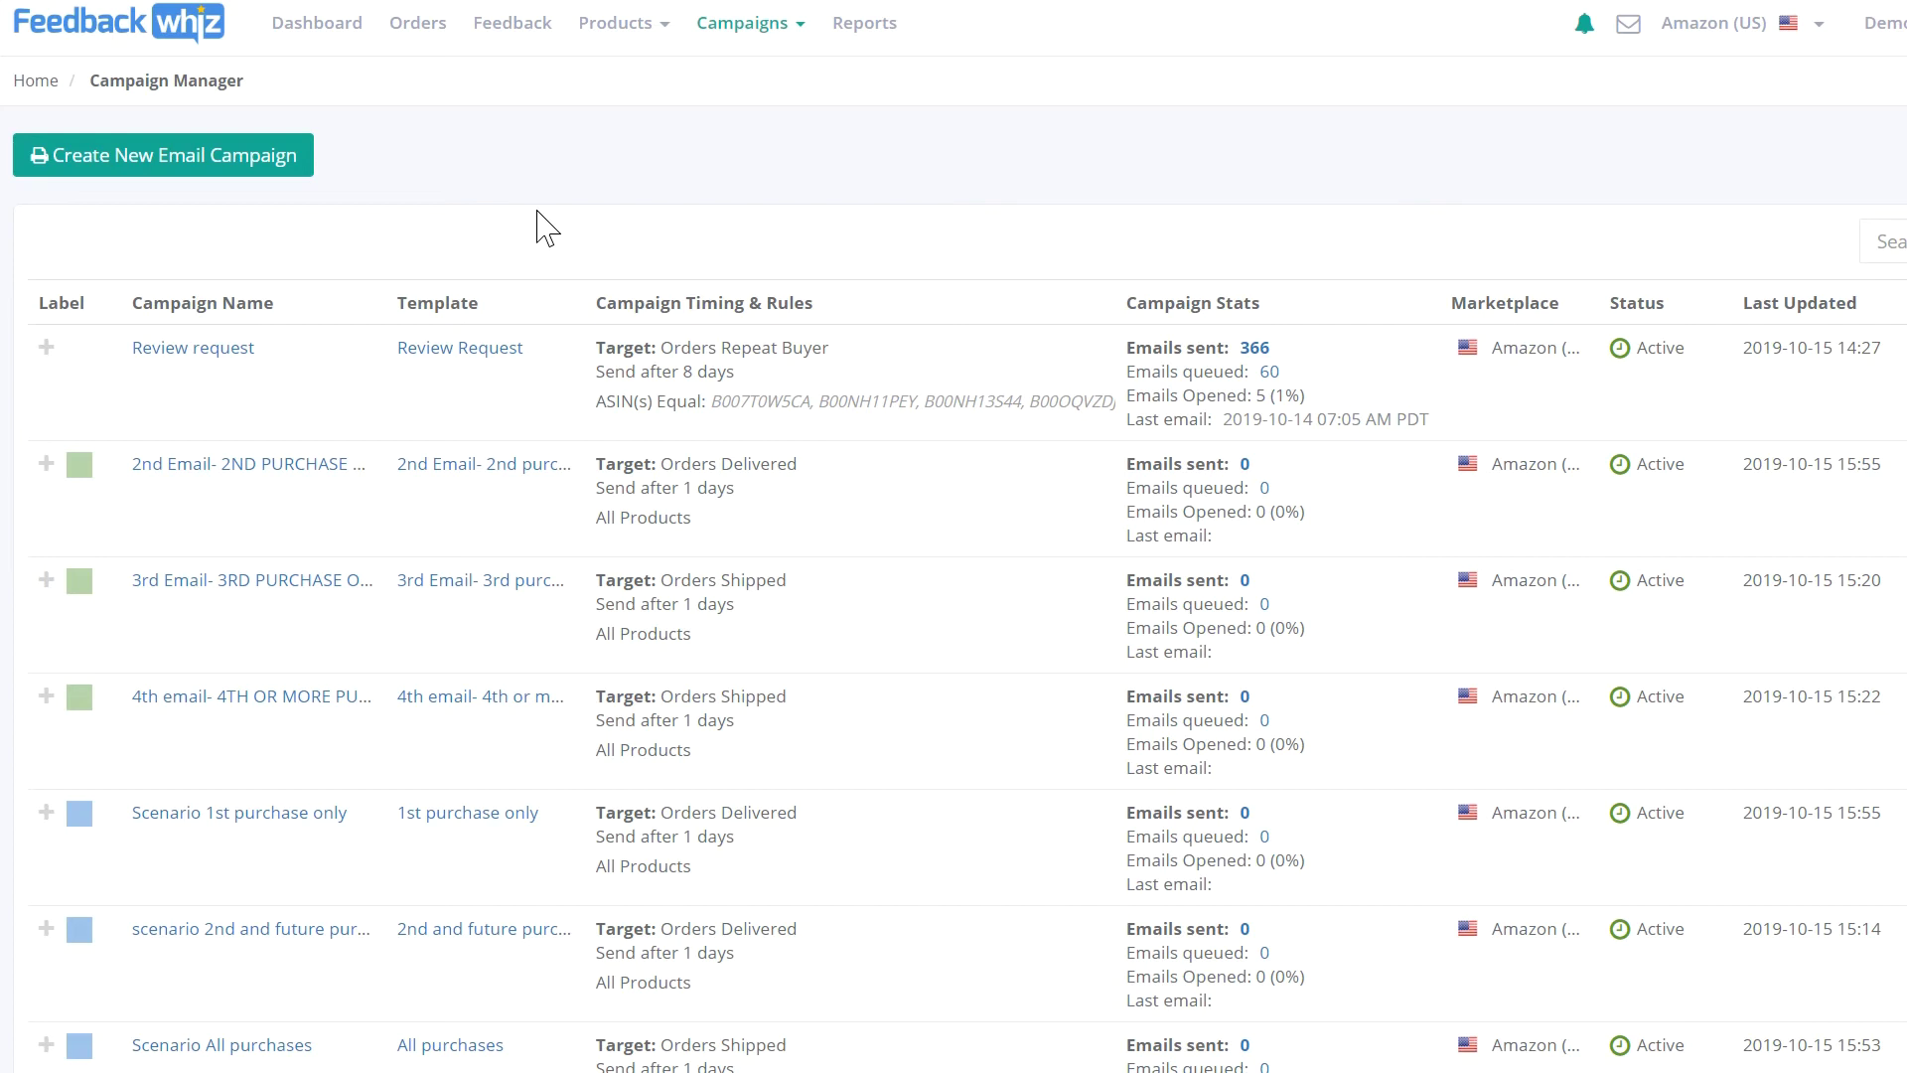
Open 3rd Email- 3RD PURCHASE ONLY, check its 3rd-Purchase-only targeting, and save the campaign.
click(205, 587)
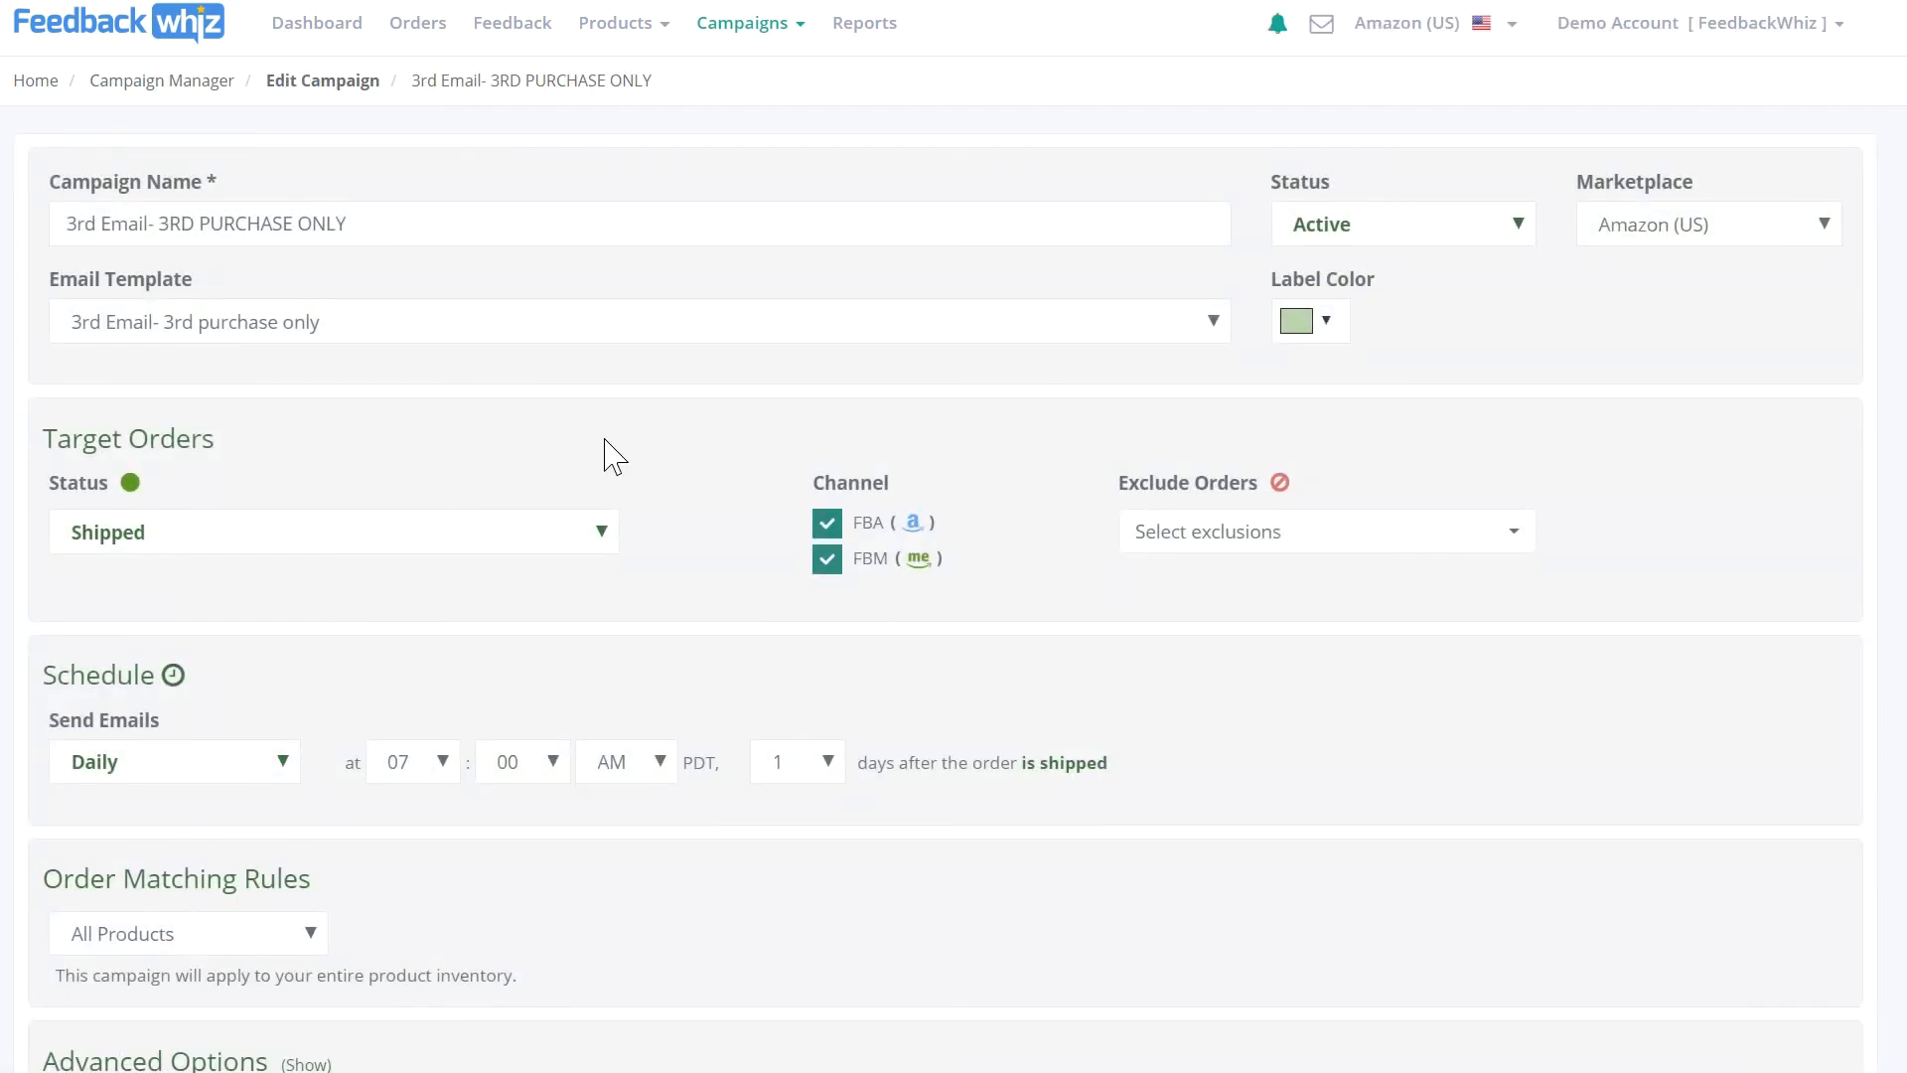
scroll(586, 437, down, 2)
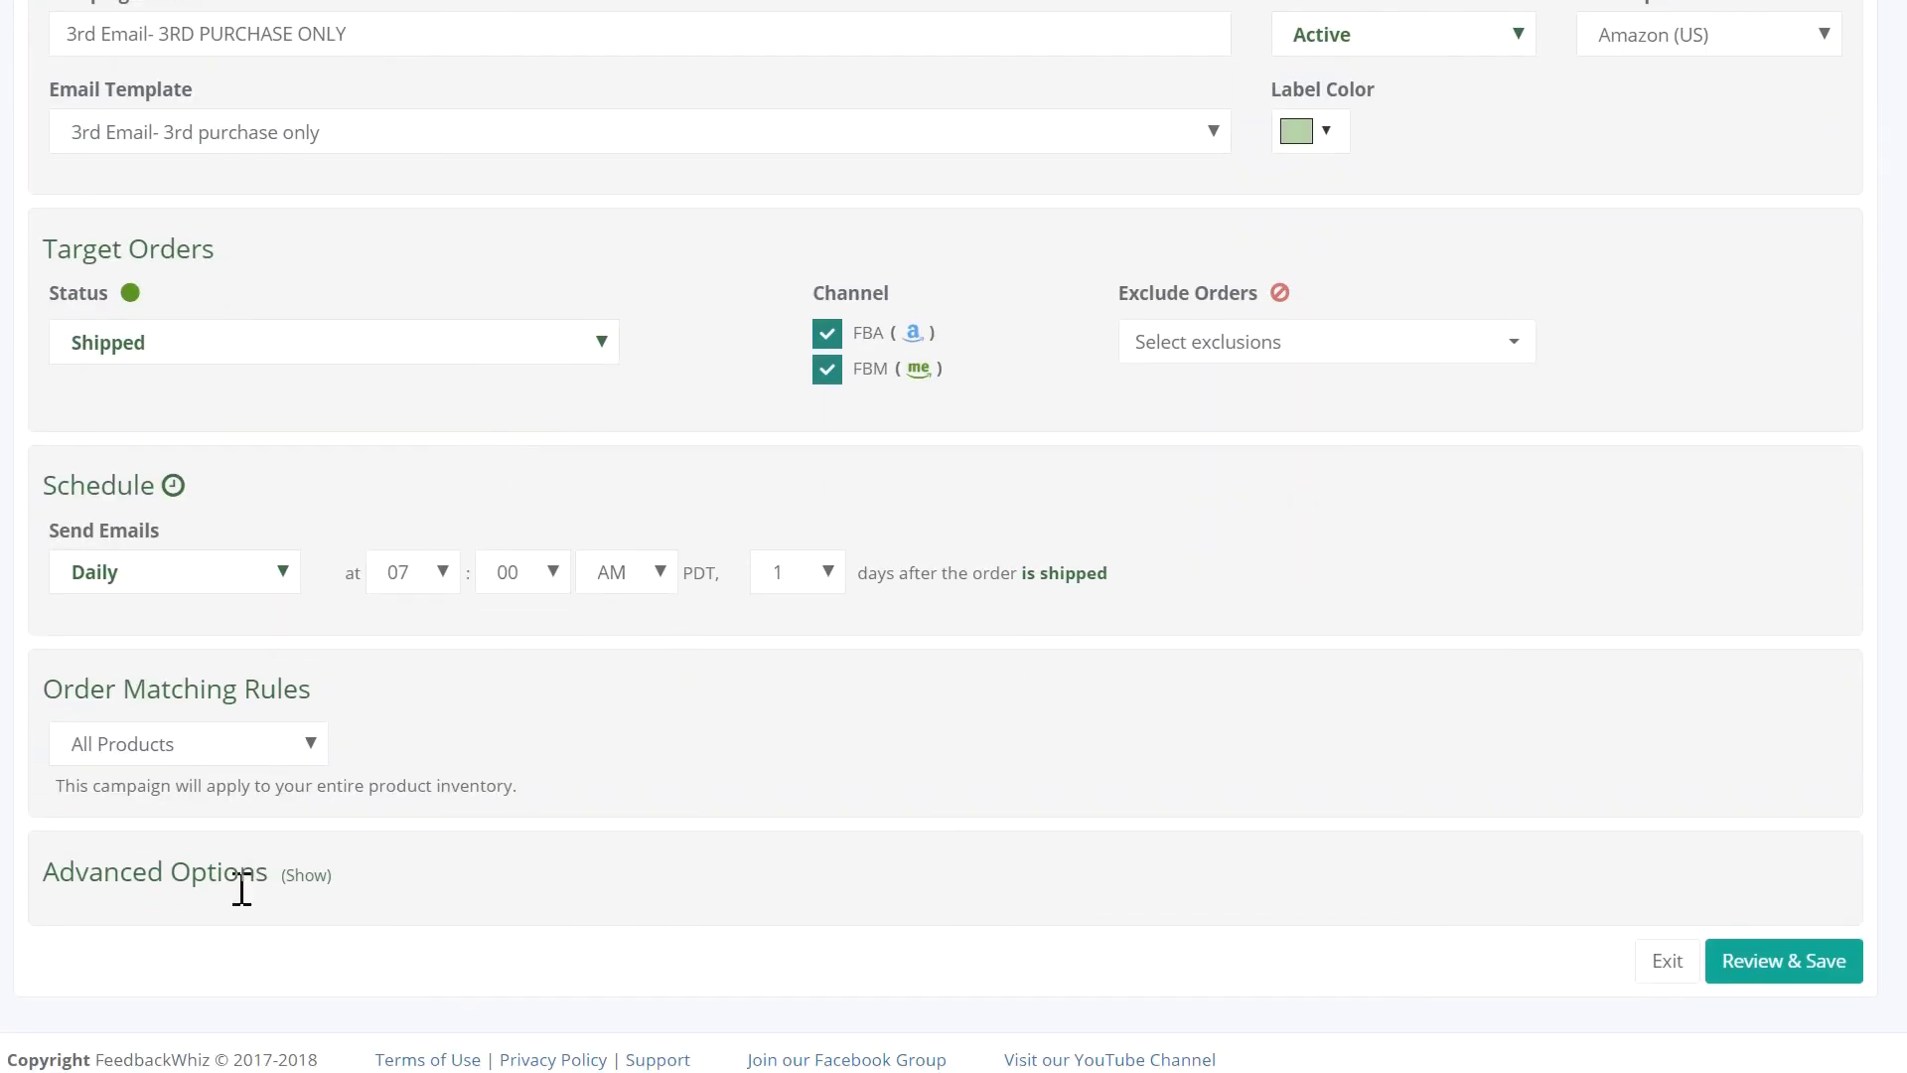
click(303, 876)
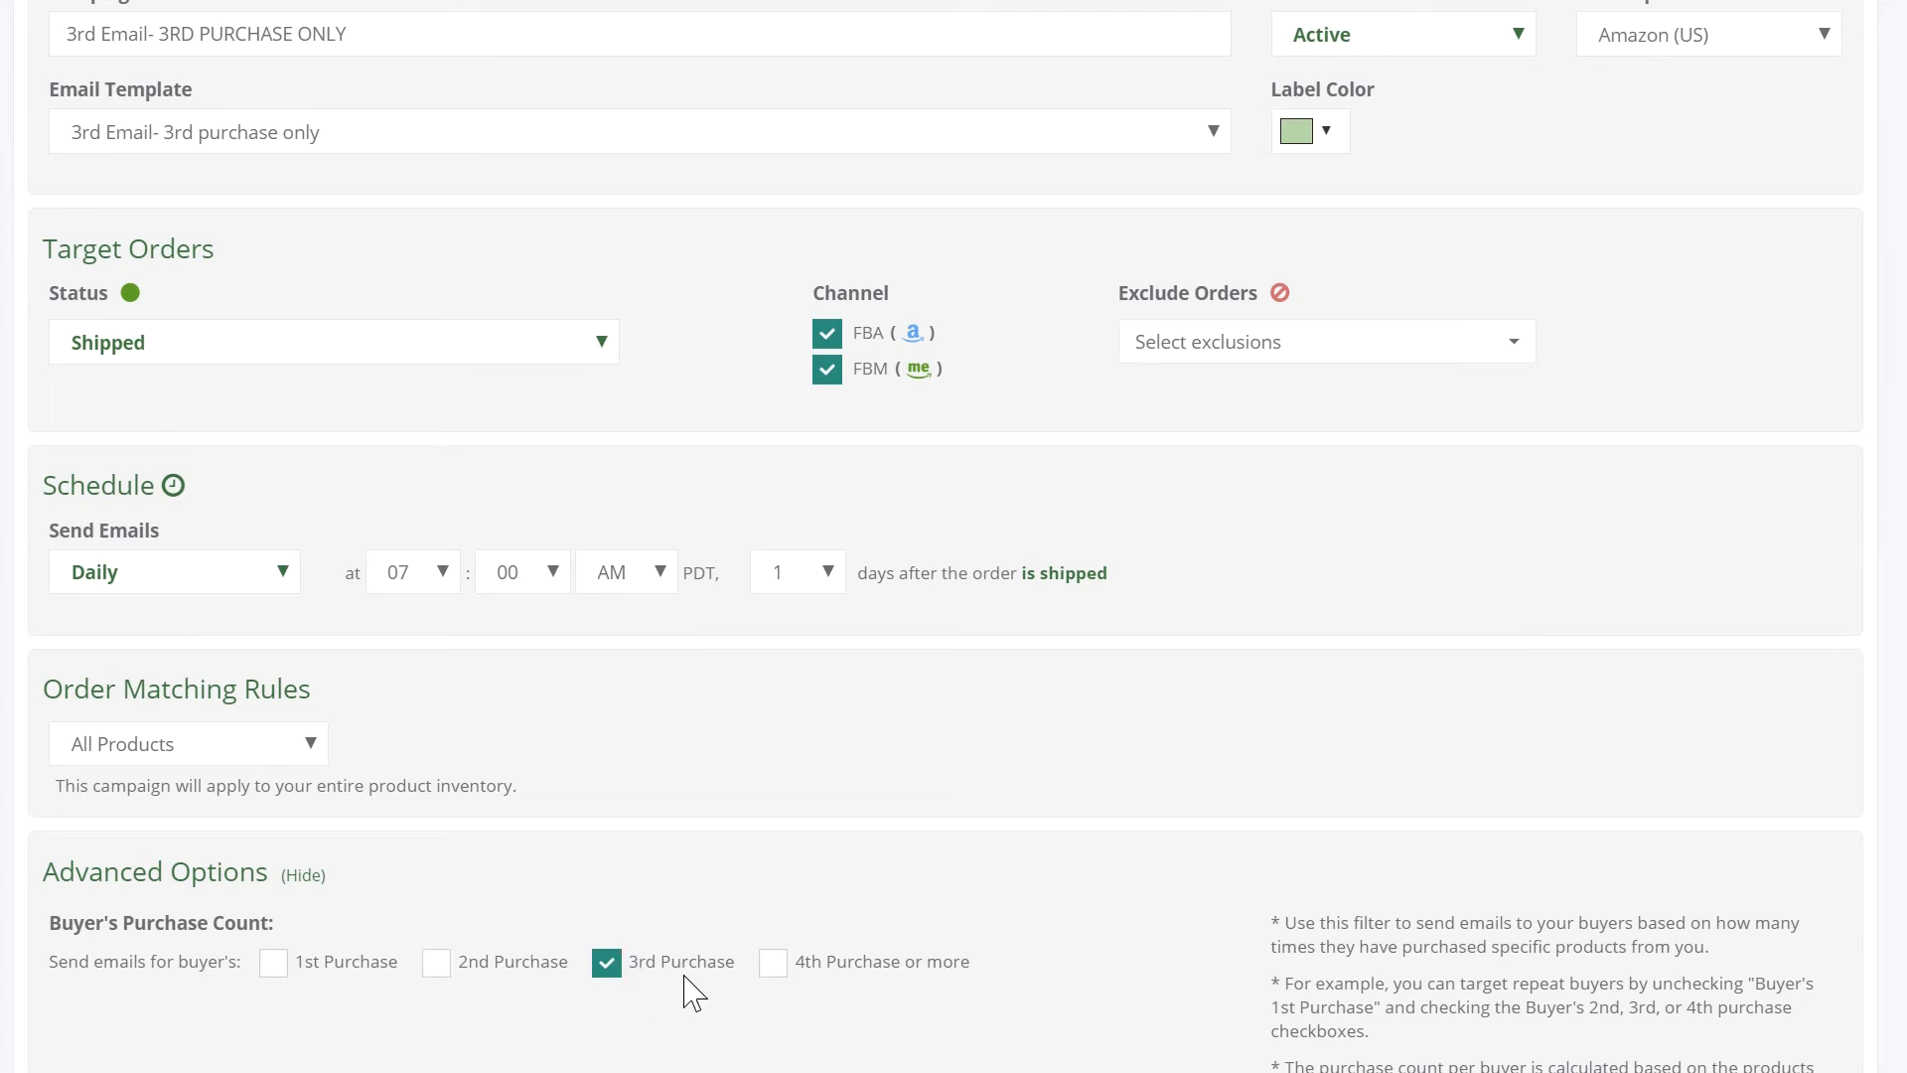
scroll(685, 991, down, 3)
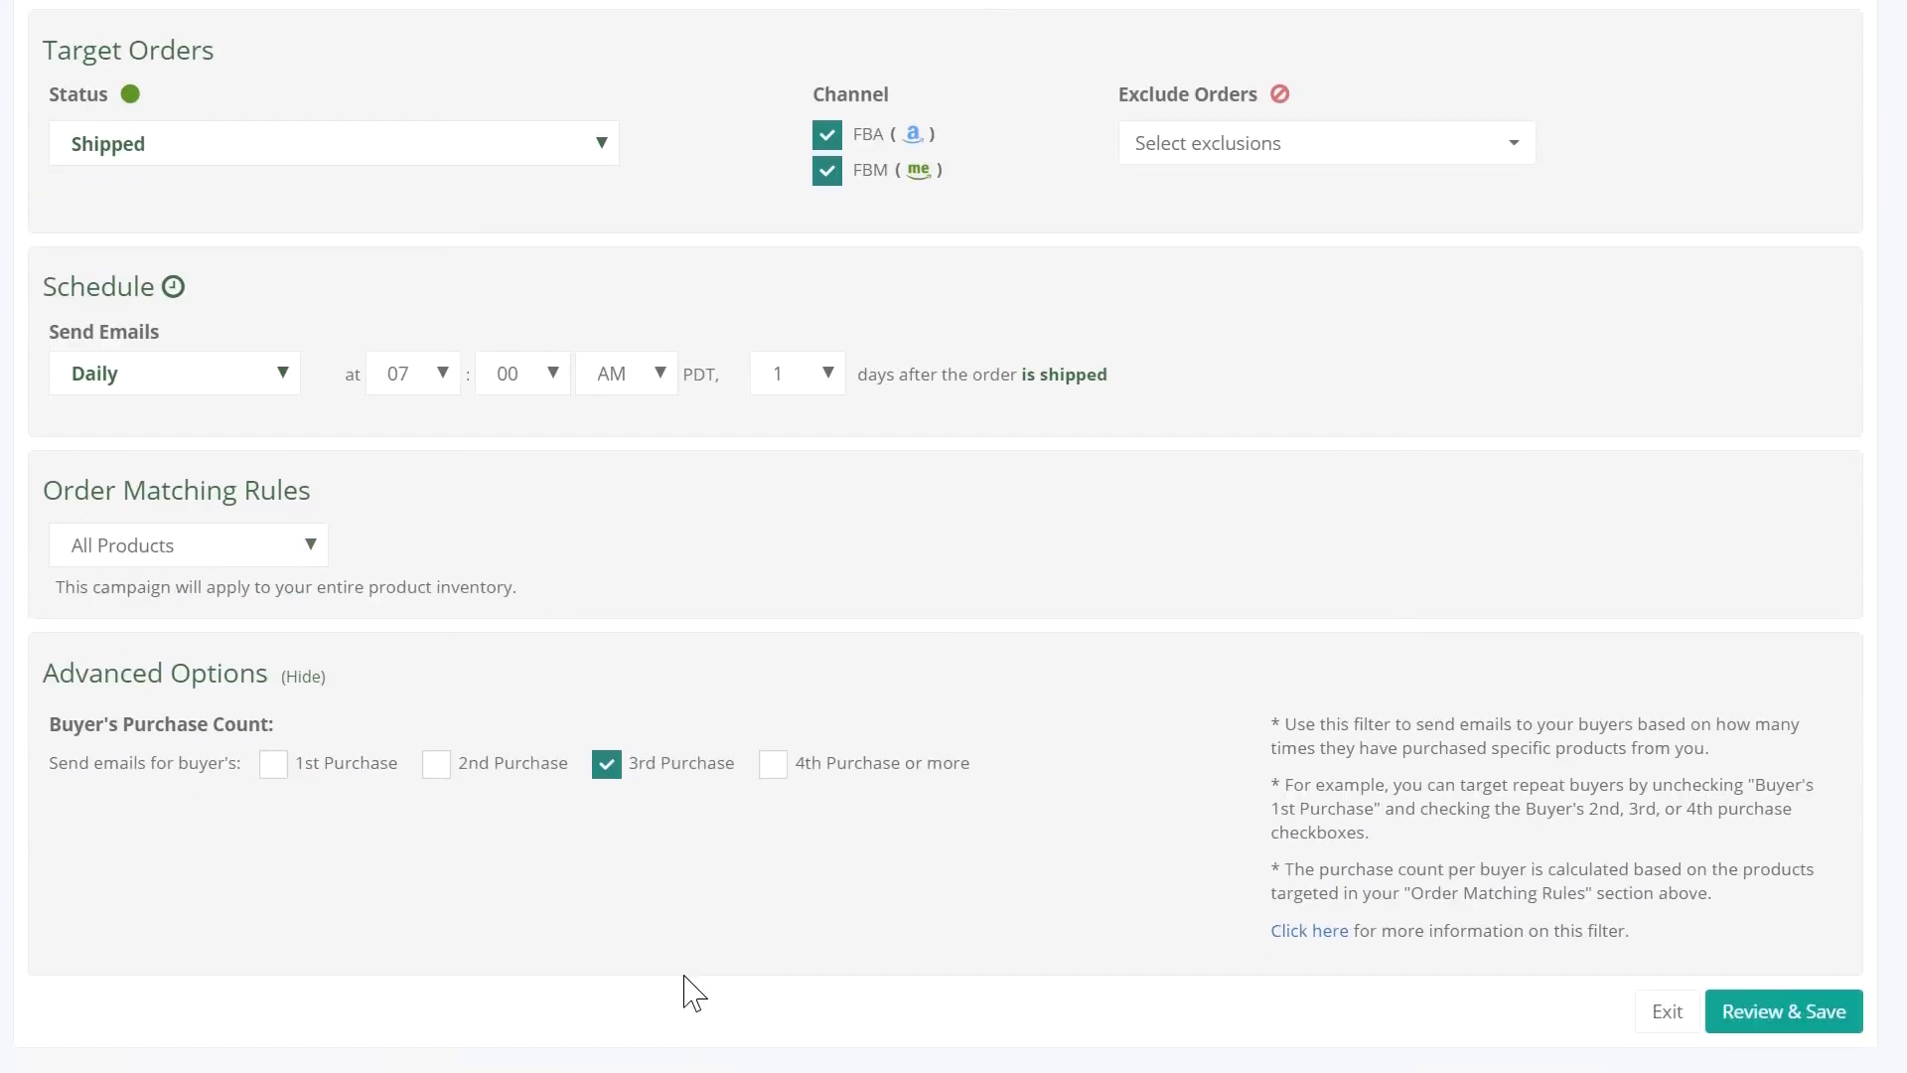
click(1710, 966)
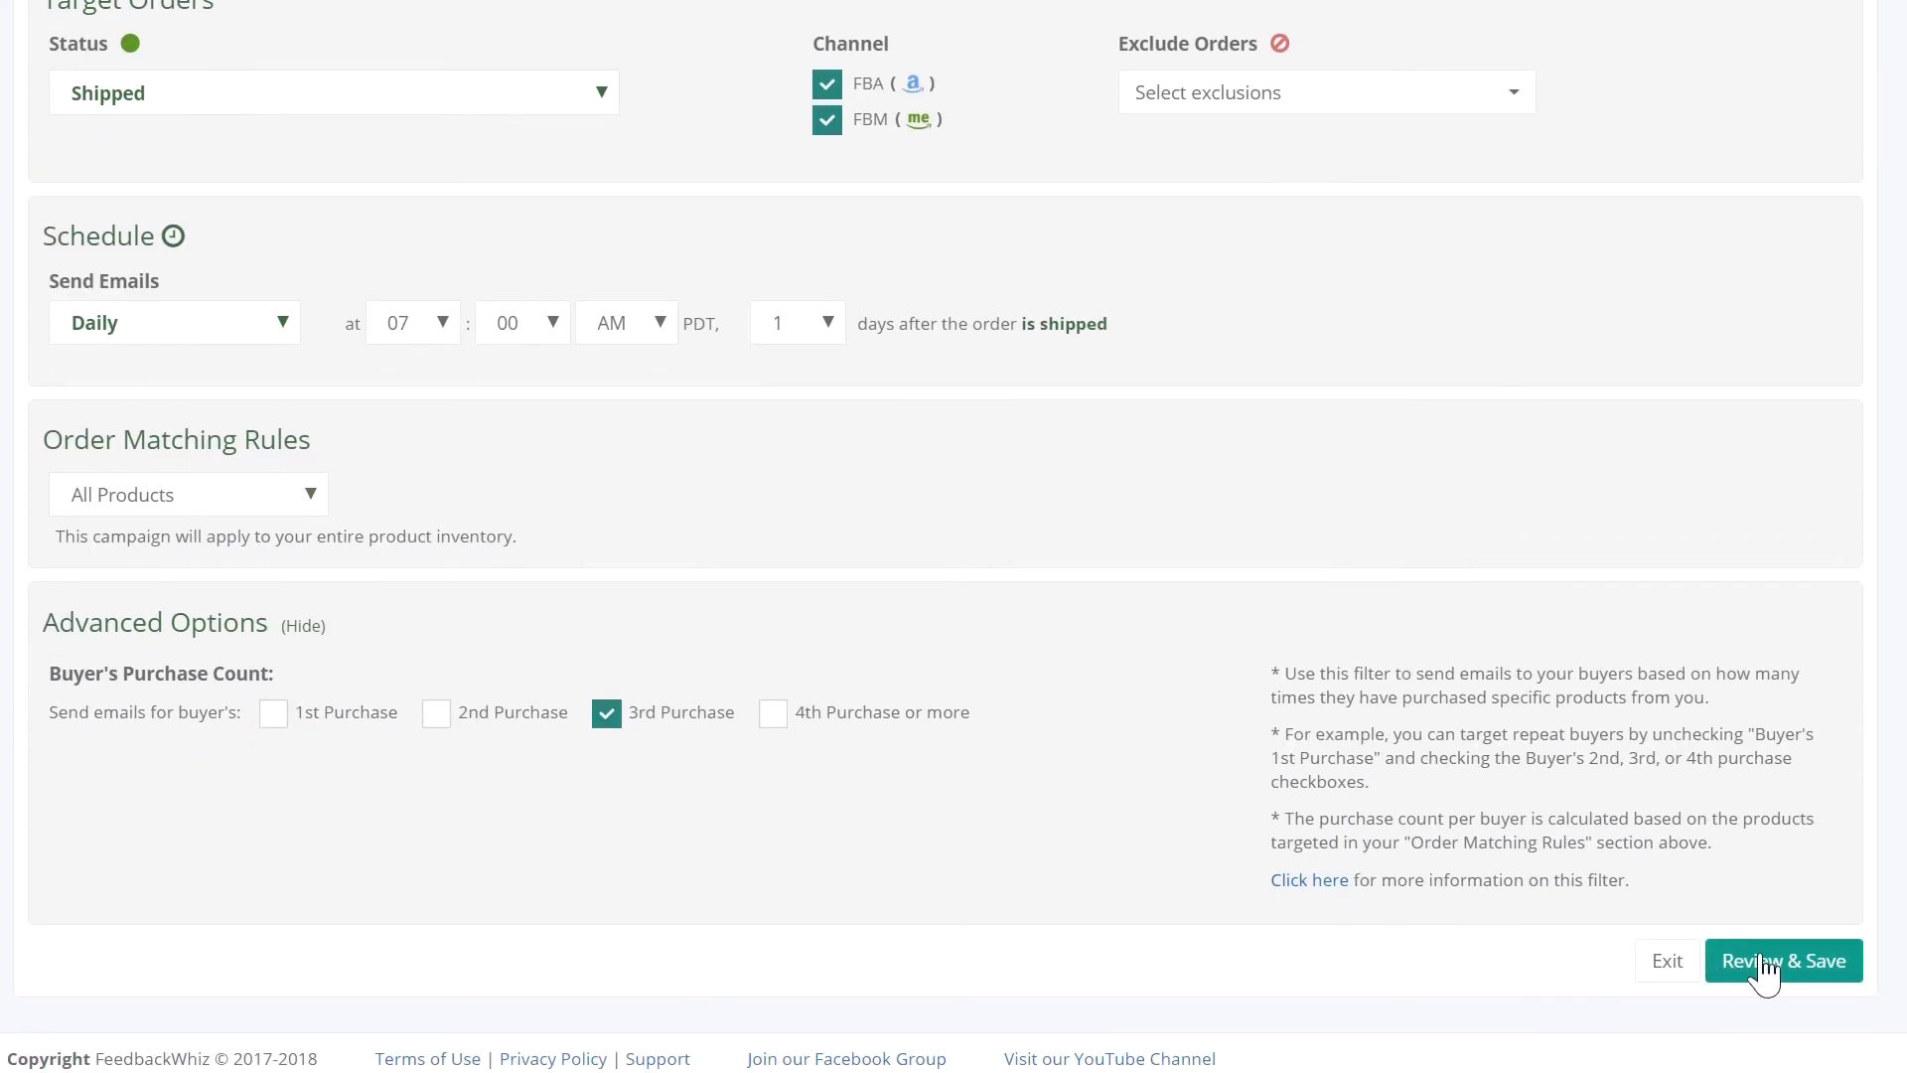
click(1289, 371)
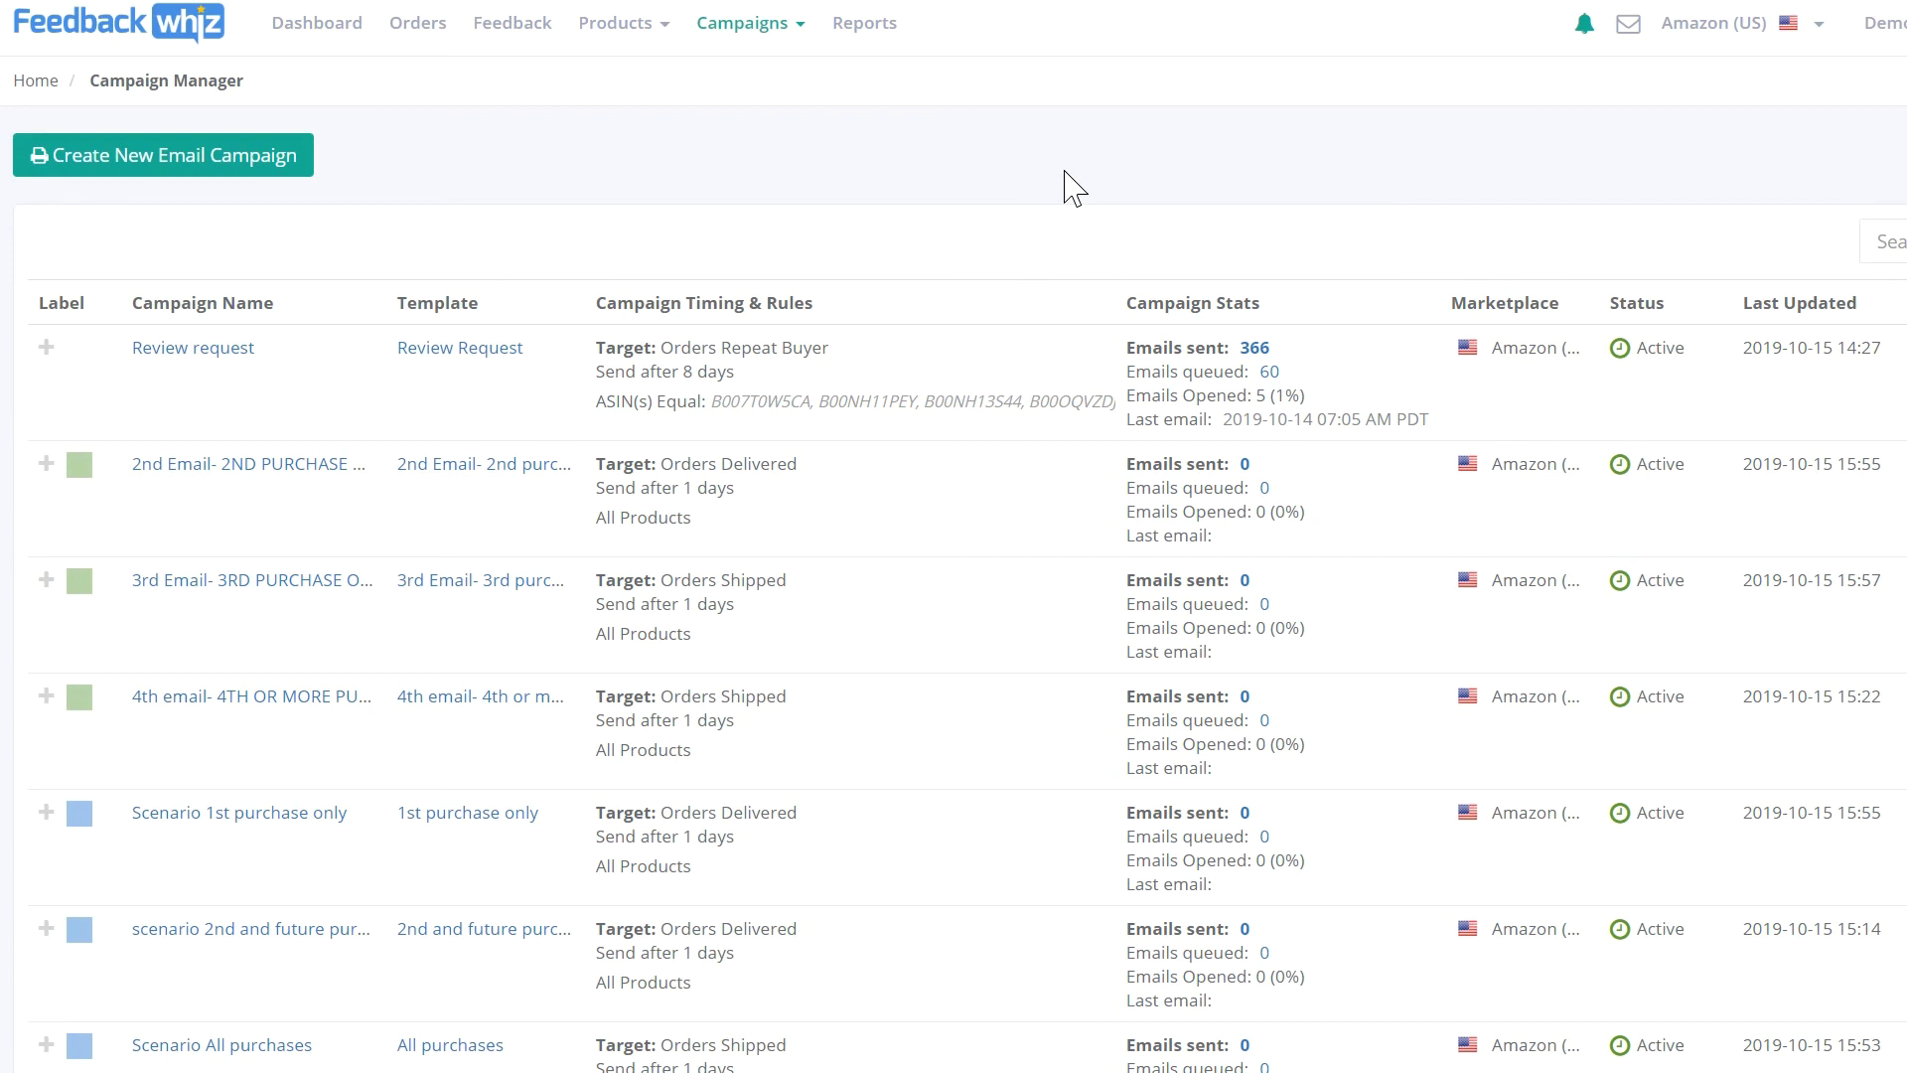
Open 4th email- 4TH OR MORE PURCHASE ONLY and expand Advanced Options showing only 4th Purchase or more.
click(170, 701)
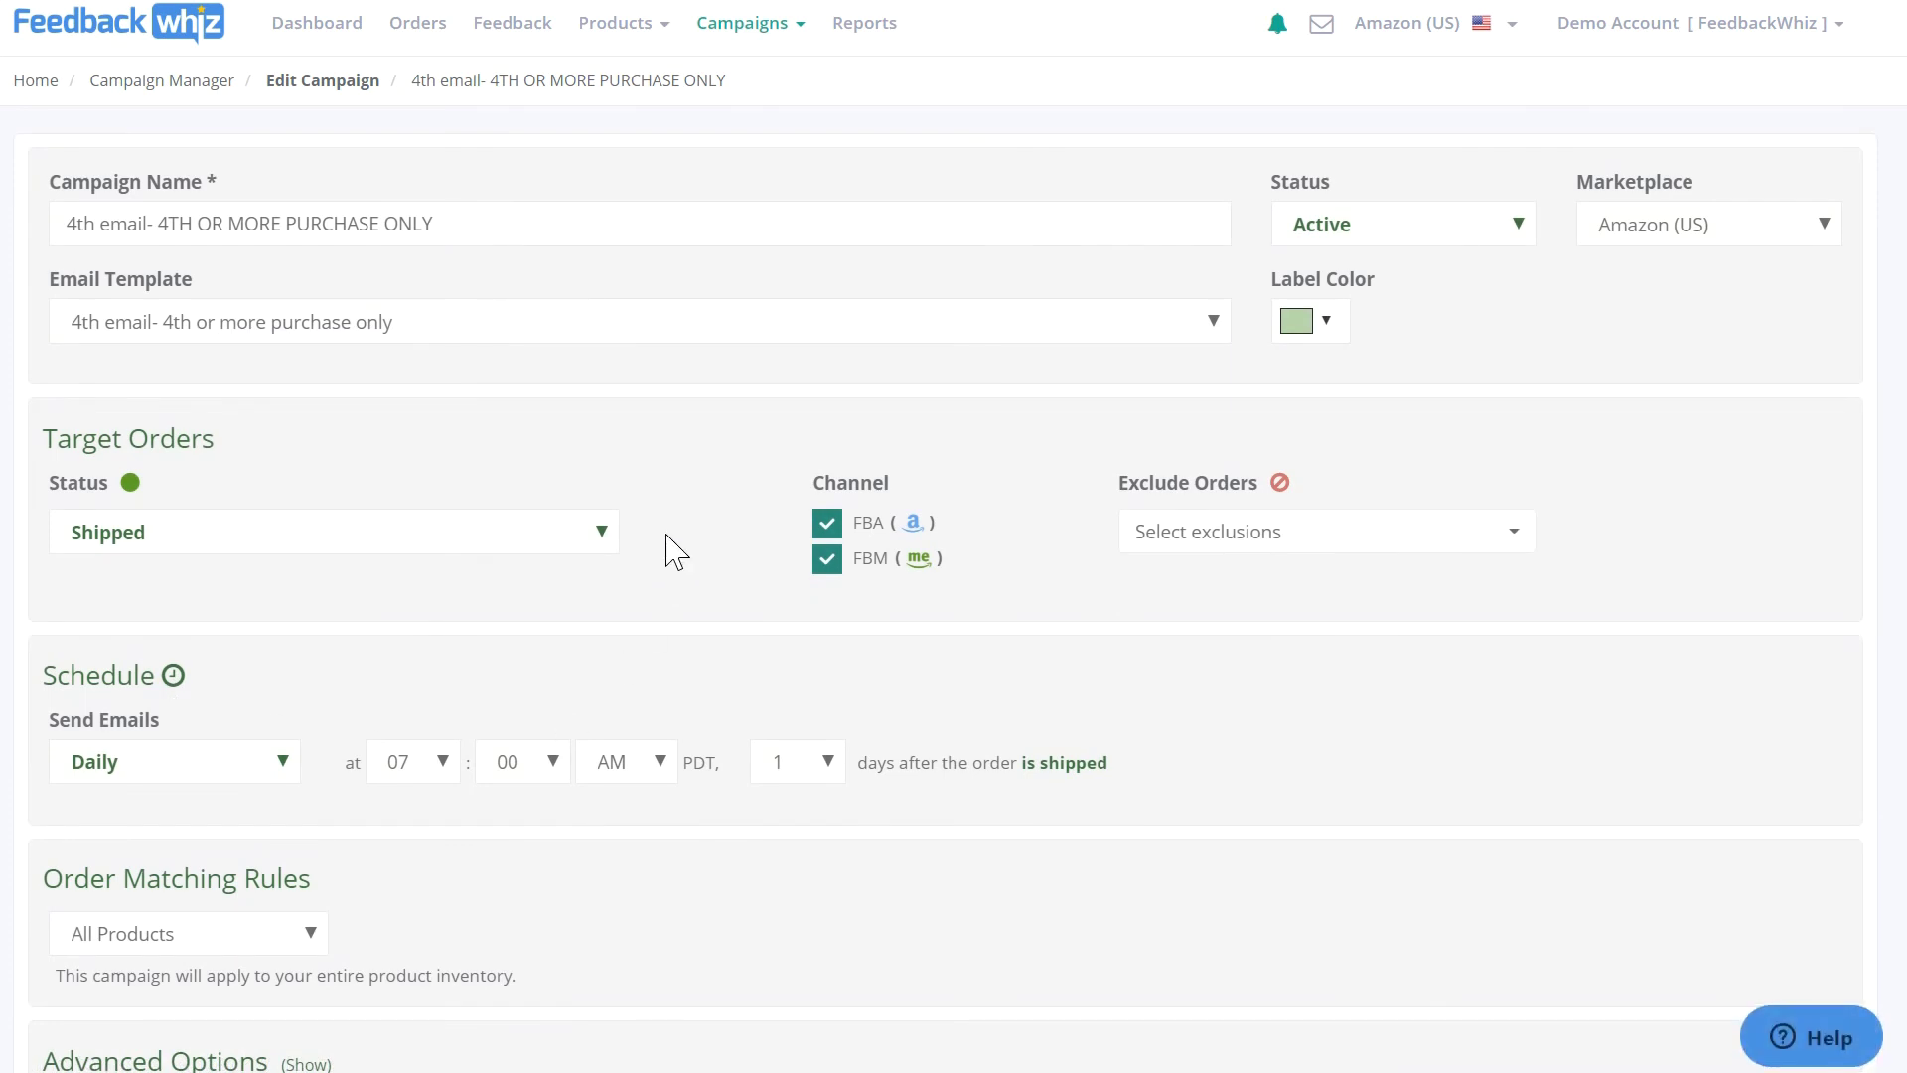
scroll(732, 350, down, 3)
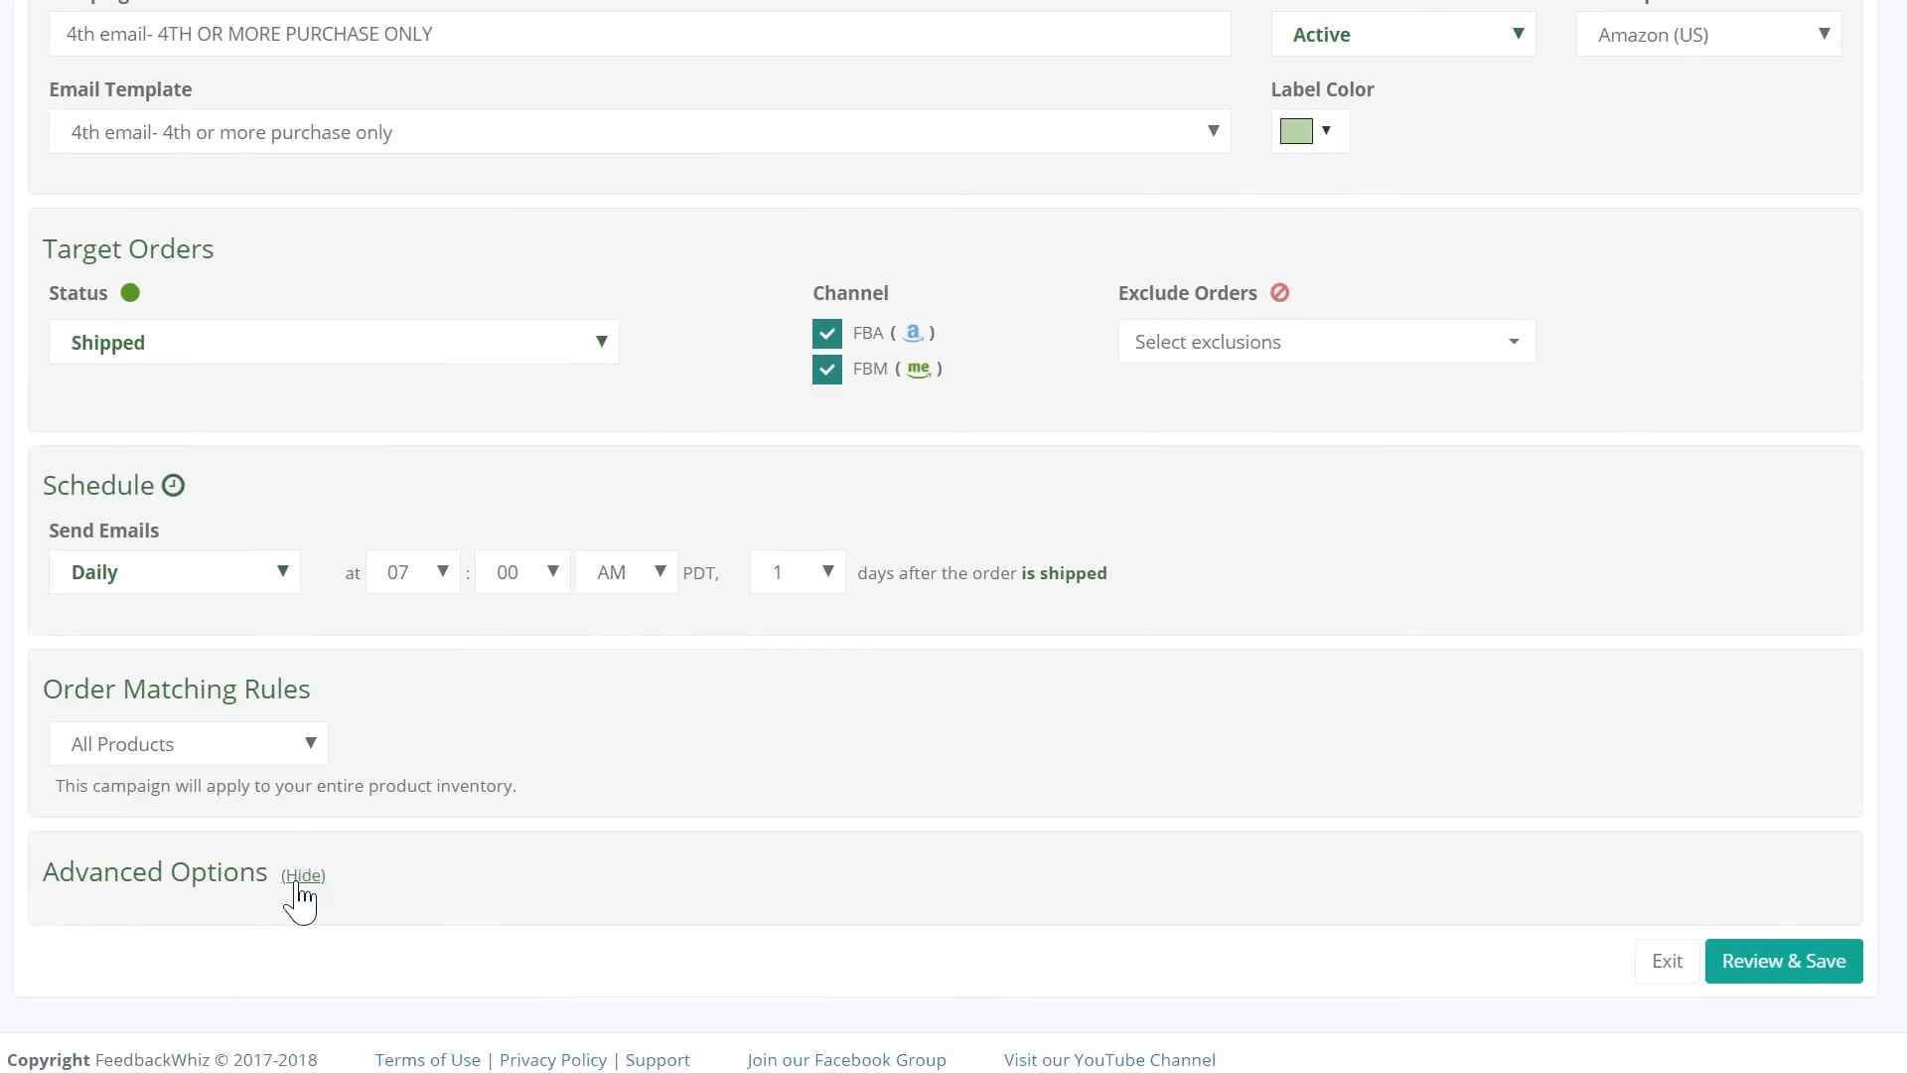
click(298, 879)
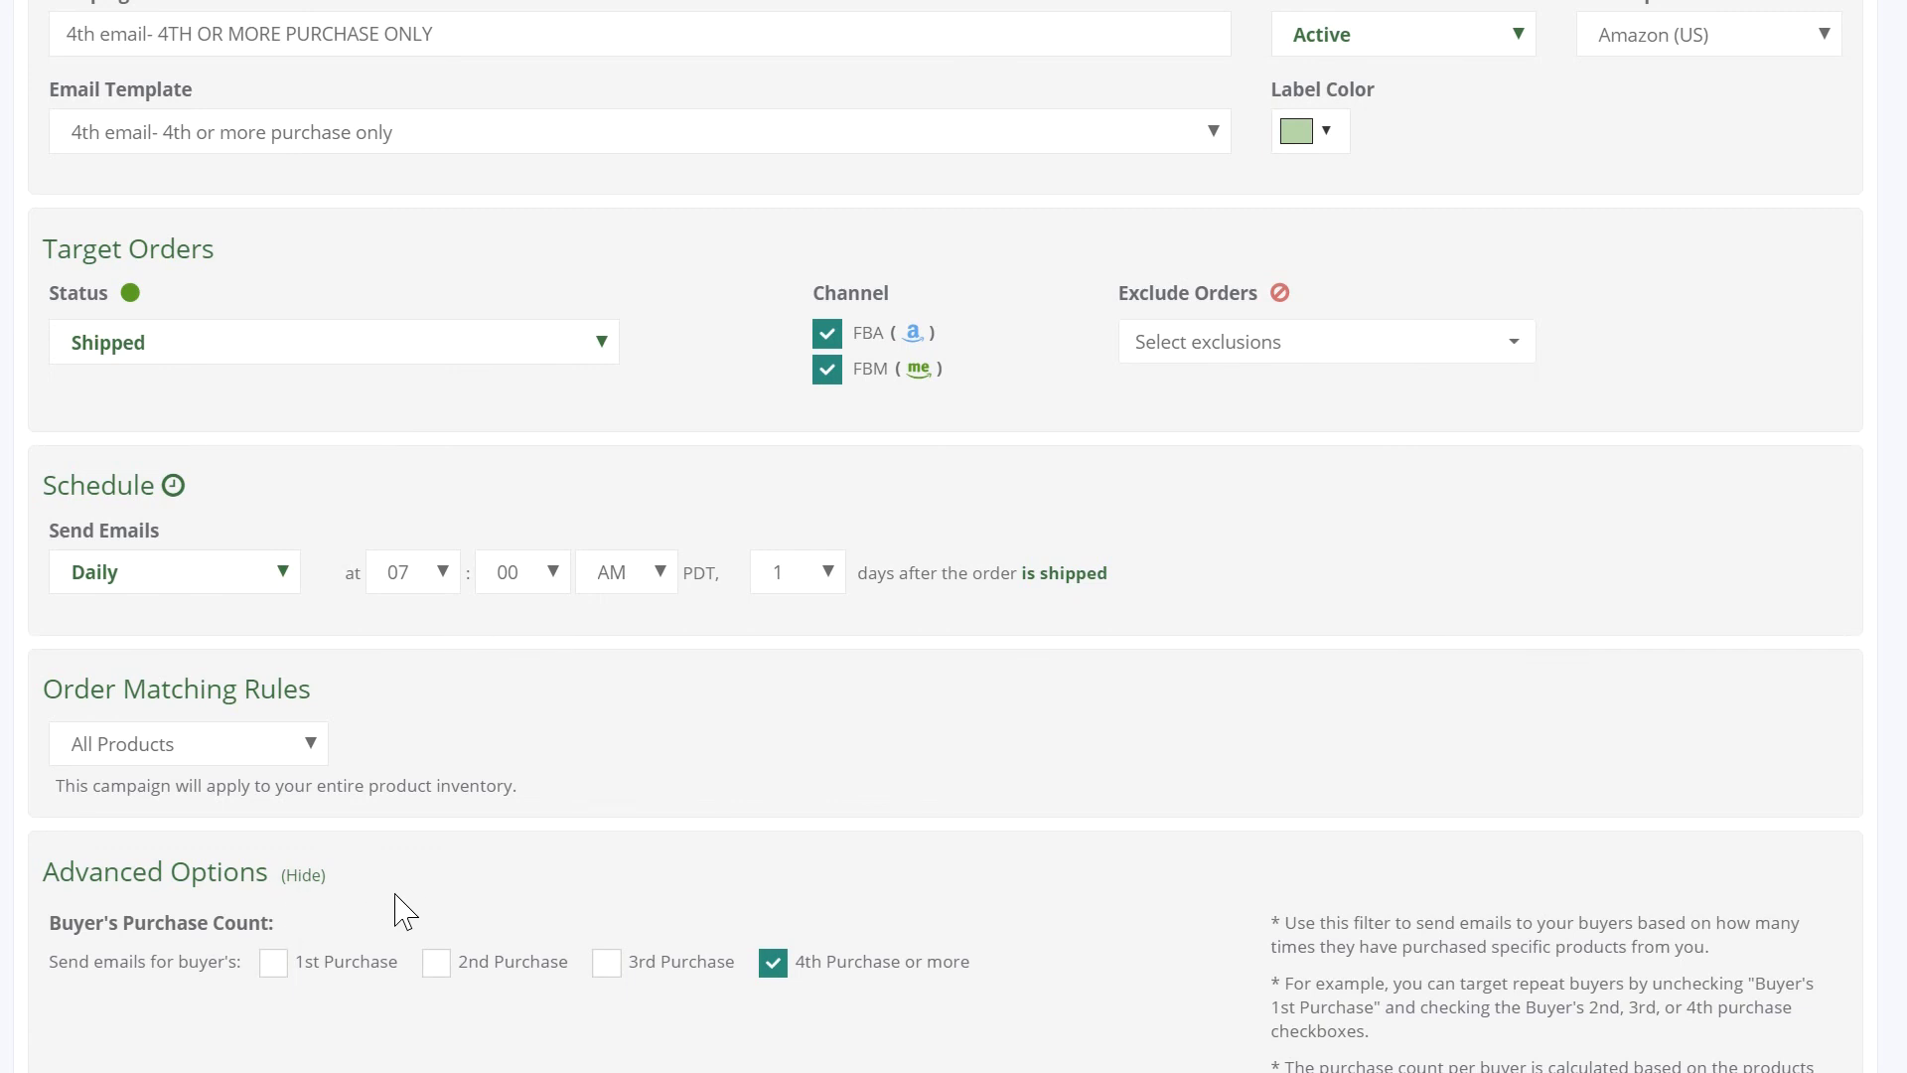
scroll(395, 909, down, 2)
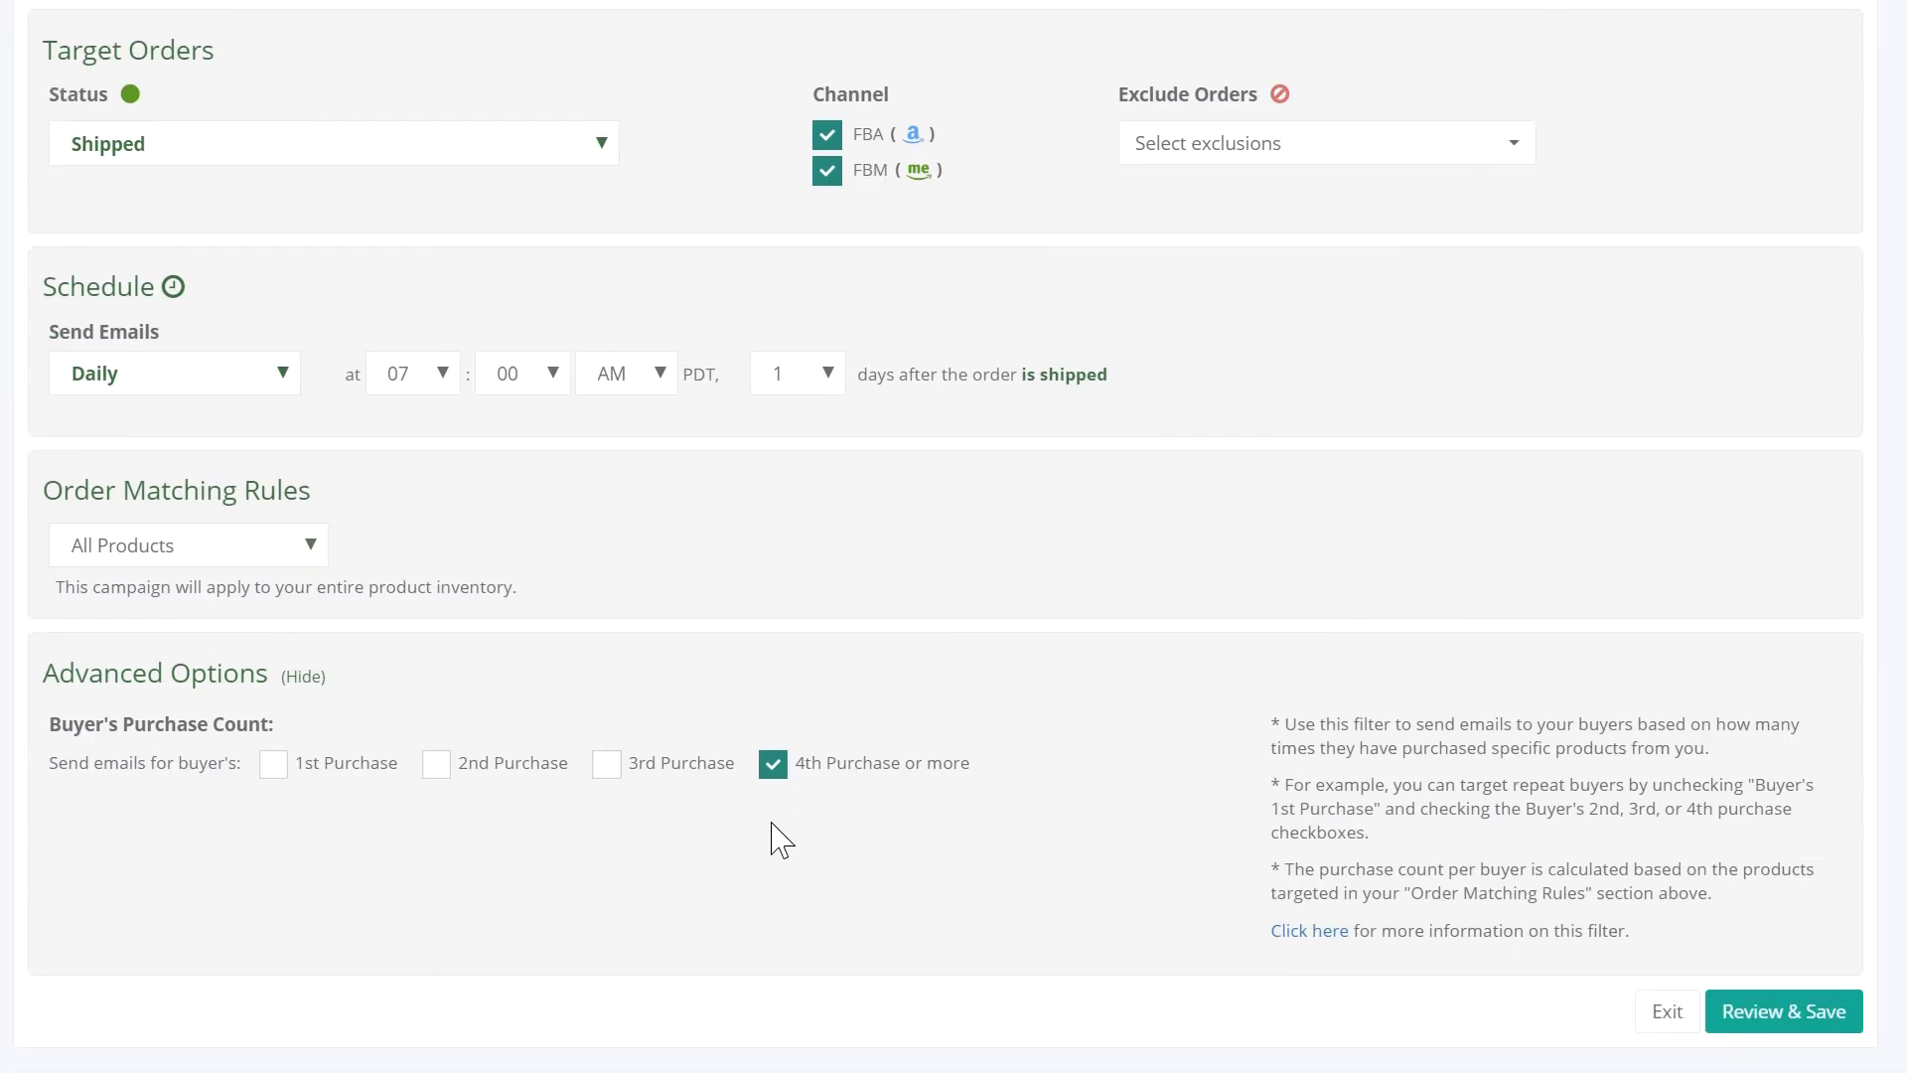